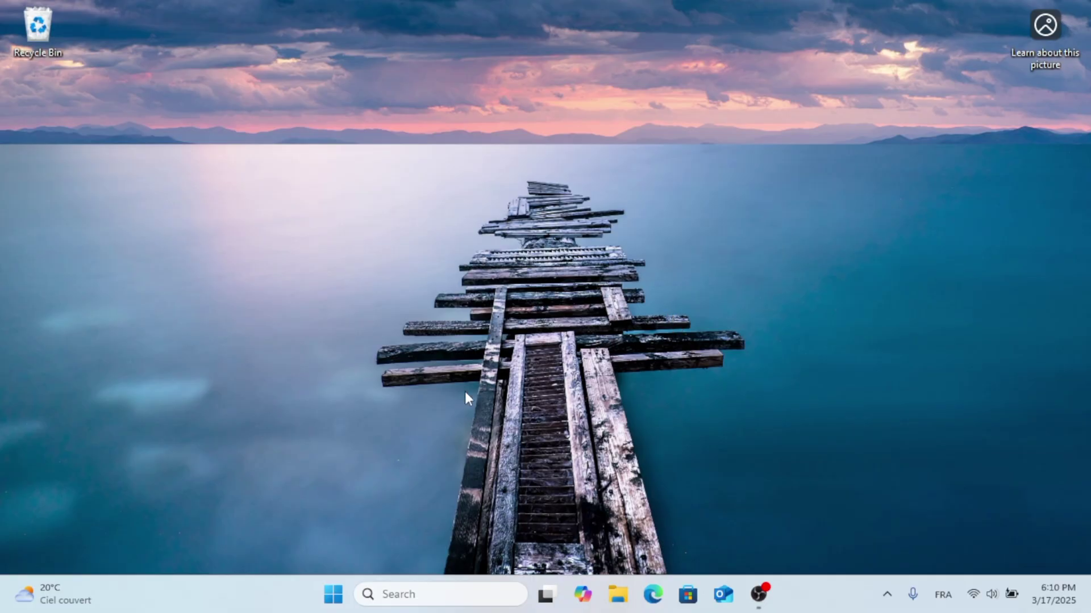
# - Search Windows for 'settings' and open the Settings app
pyautogui.click(333, 594)
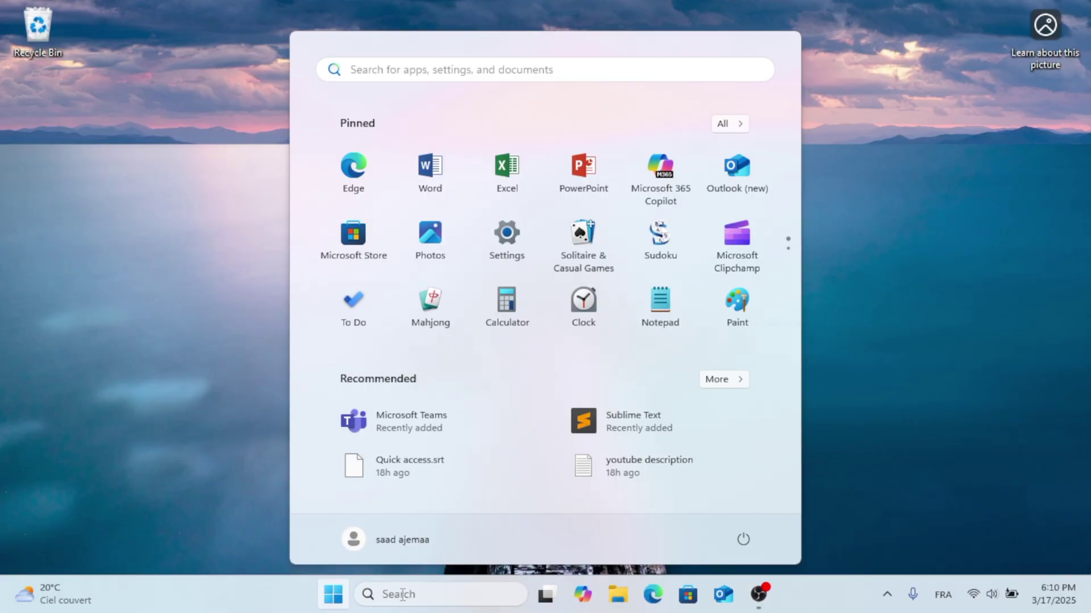
pyautogui.click(425, 595)
pyautogui.write('sett')
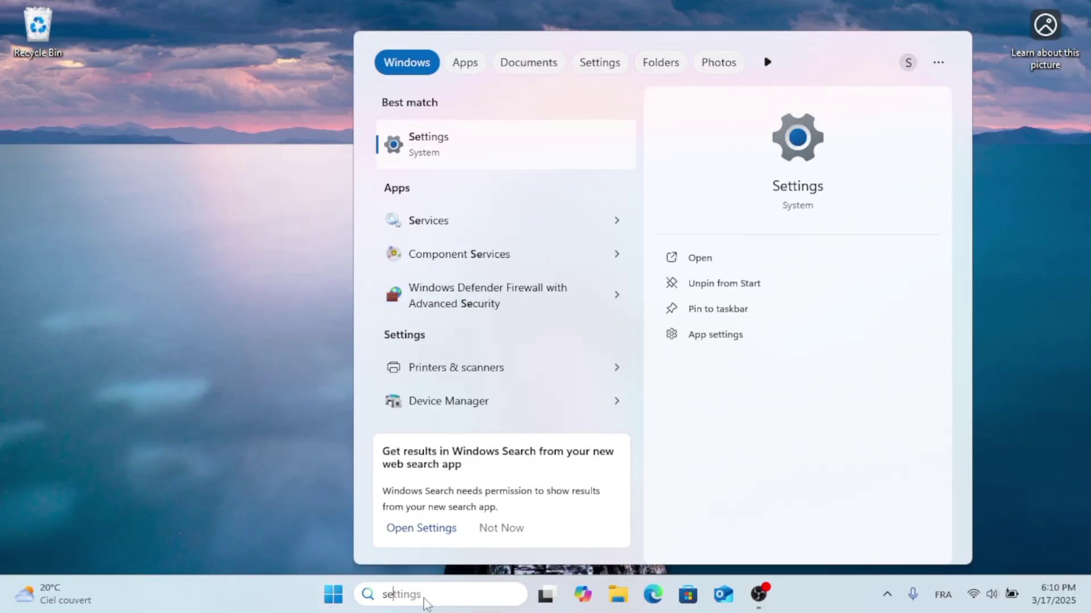
pyautogui.write('ings')
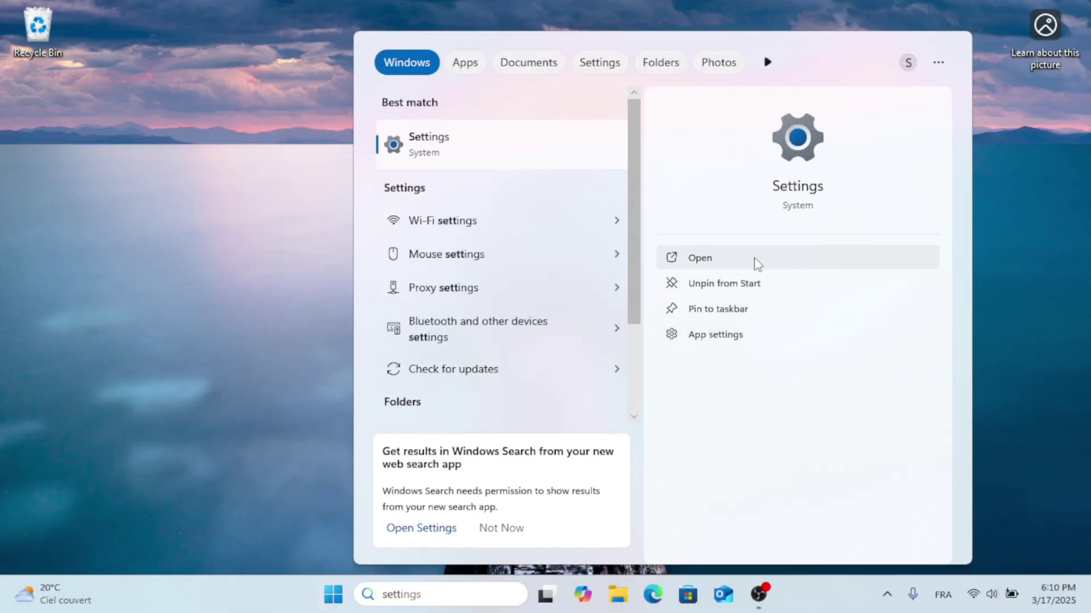
pyautogui.click(753, 260)
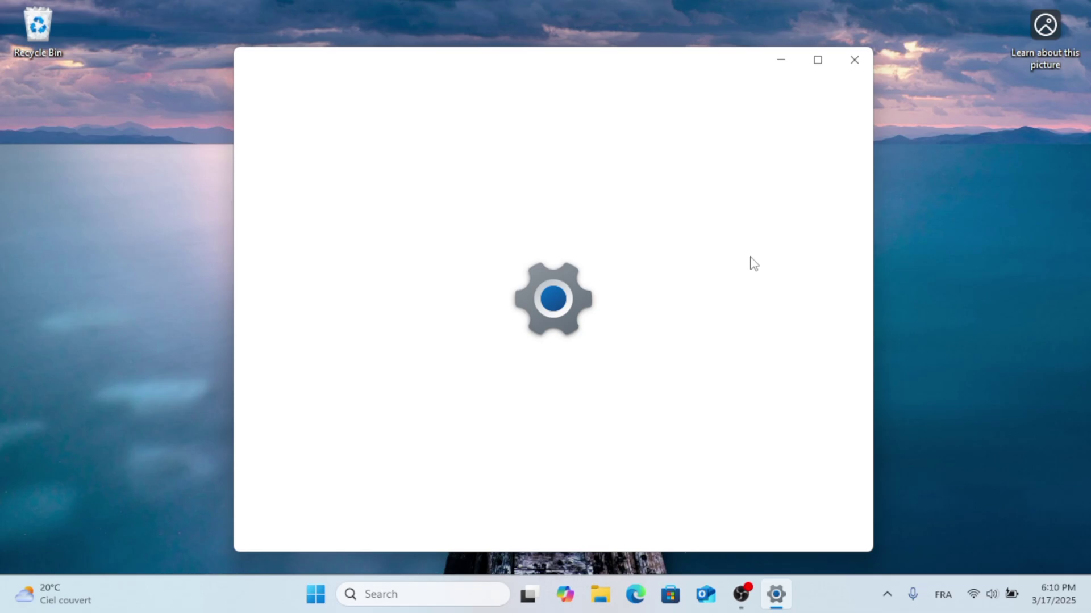
# - Go to Apps > Default apps and filter the app list with 'chr' to show Google Chrome
pyautogui.scroll(-2, 389, 441)
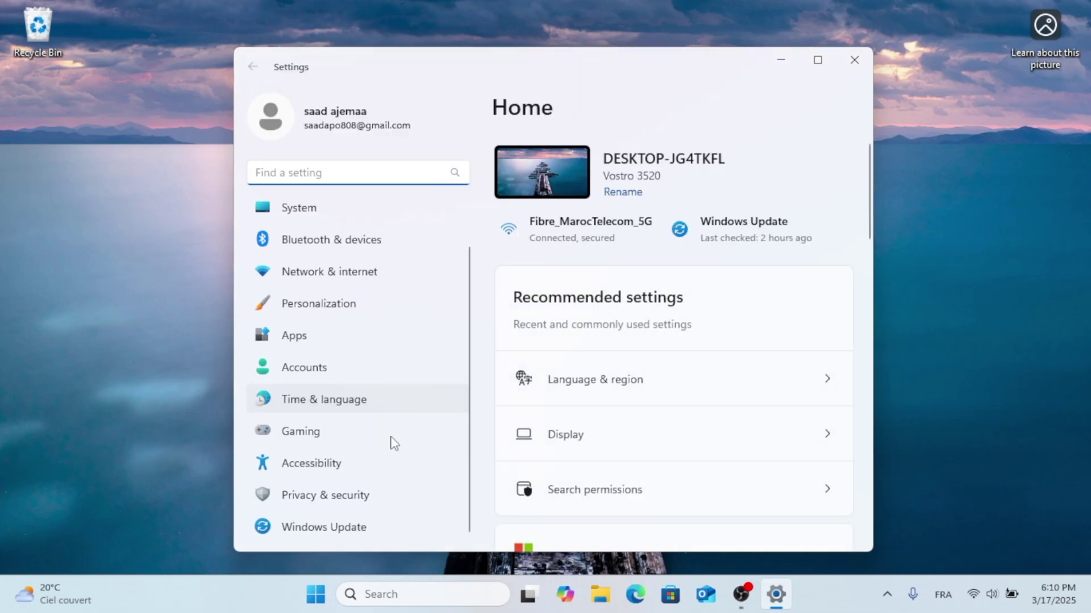
pyautogui.click(358, 349)
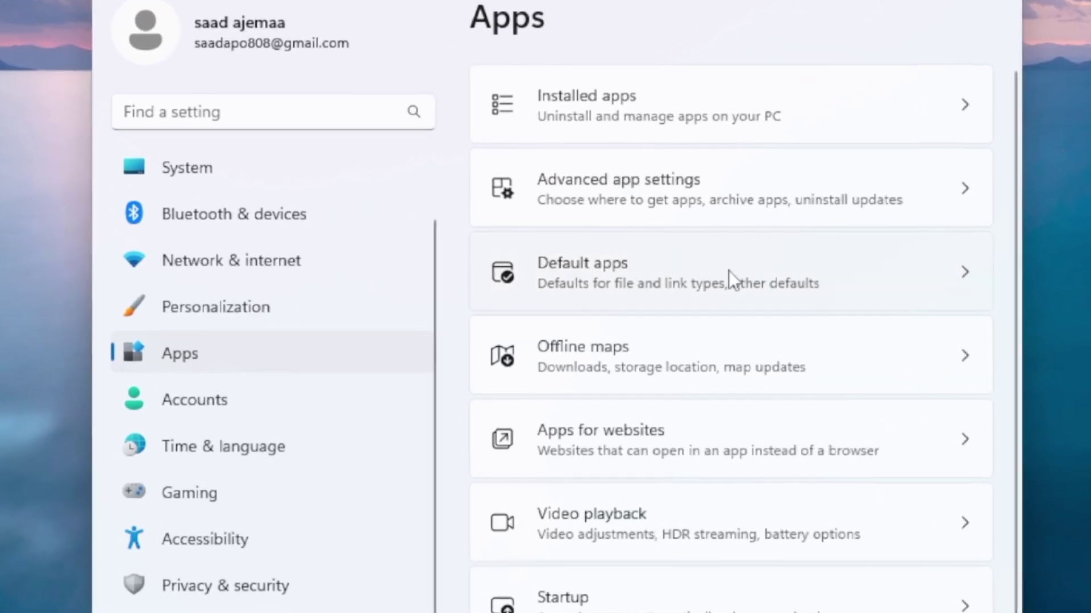
pyautogui.click(727, 281)
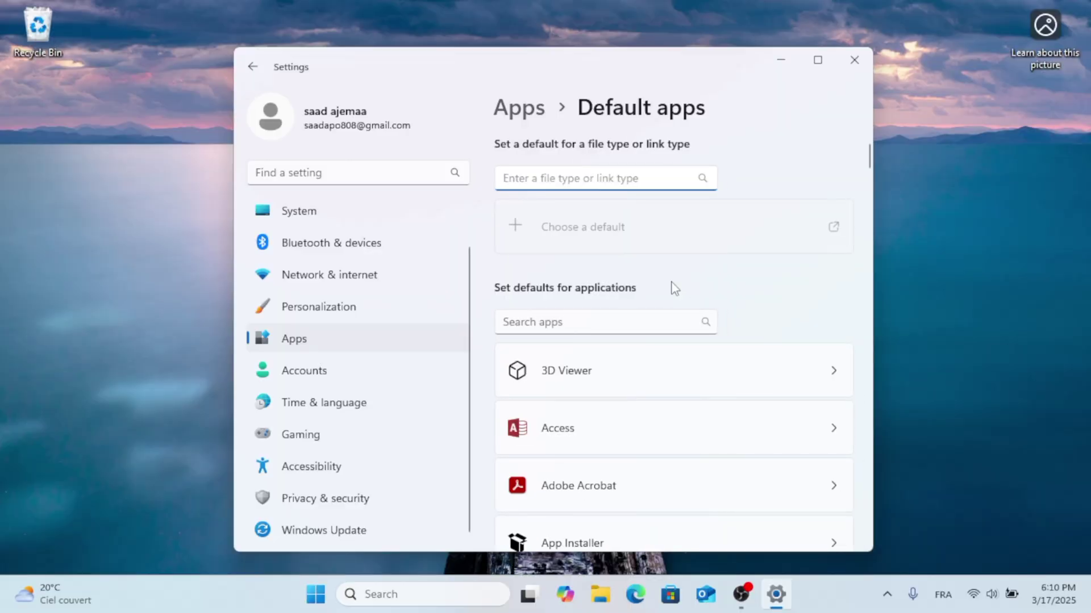
pyautogui.write('goo')
pyautogui.scroll(-1, 674, 289)
pyautogui.click(610, 282)
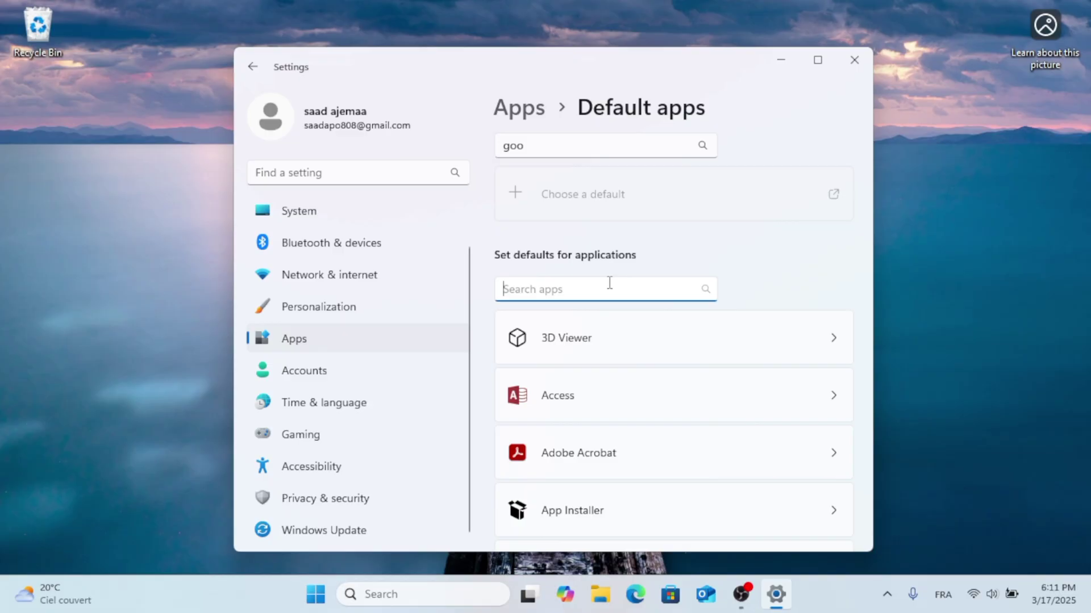
pyautogui.write('chr')
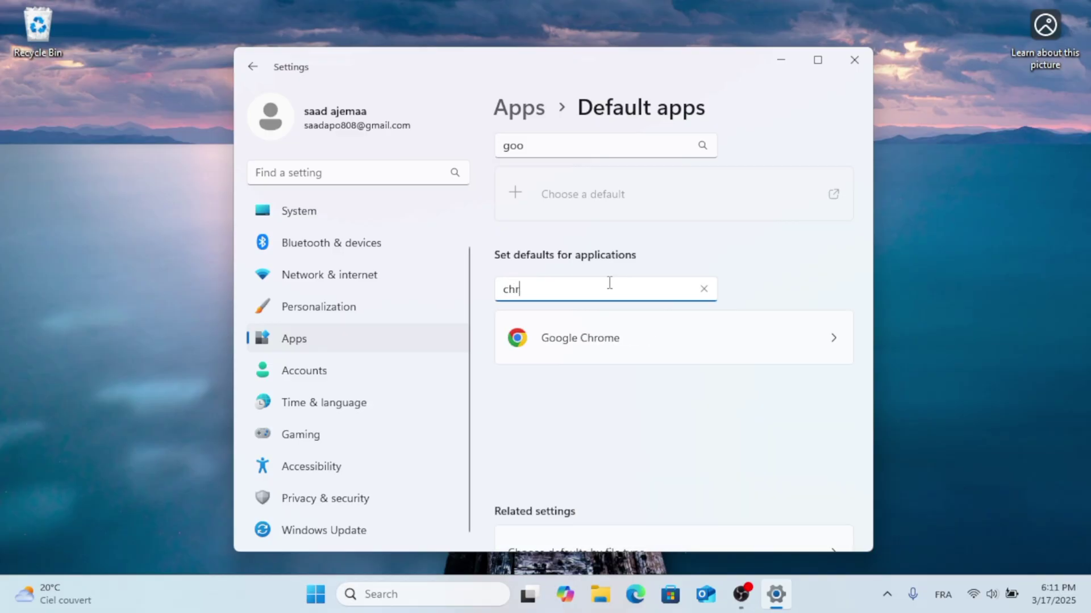
# - Open Google Chrome's default app settings and scroll through its file type list
pyautogui.click(685, 349)
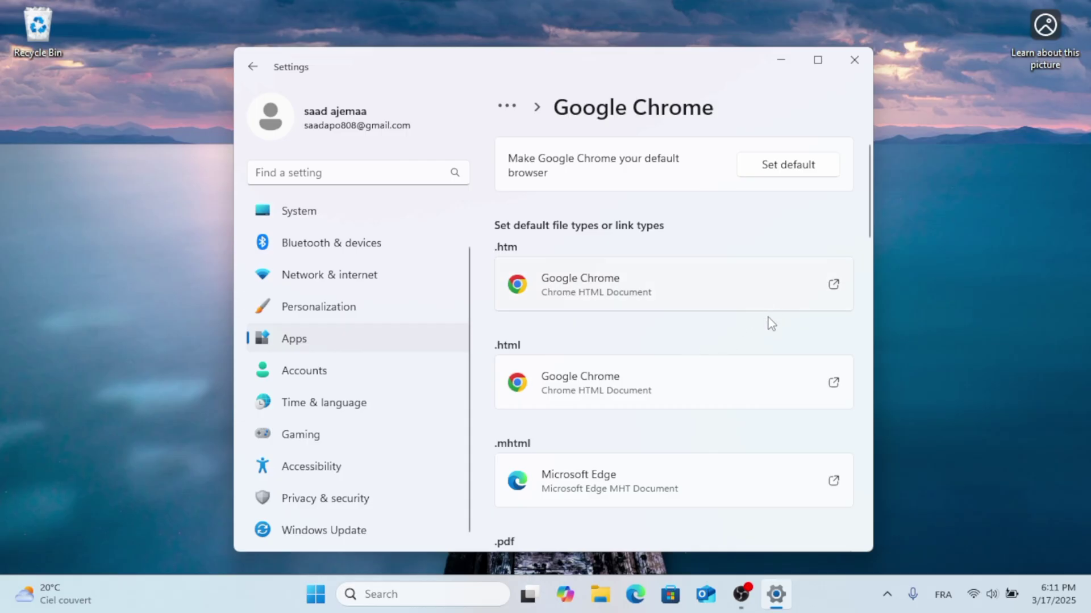
pyautogui.scroll(-3, 703, 351)
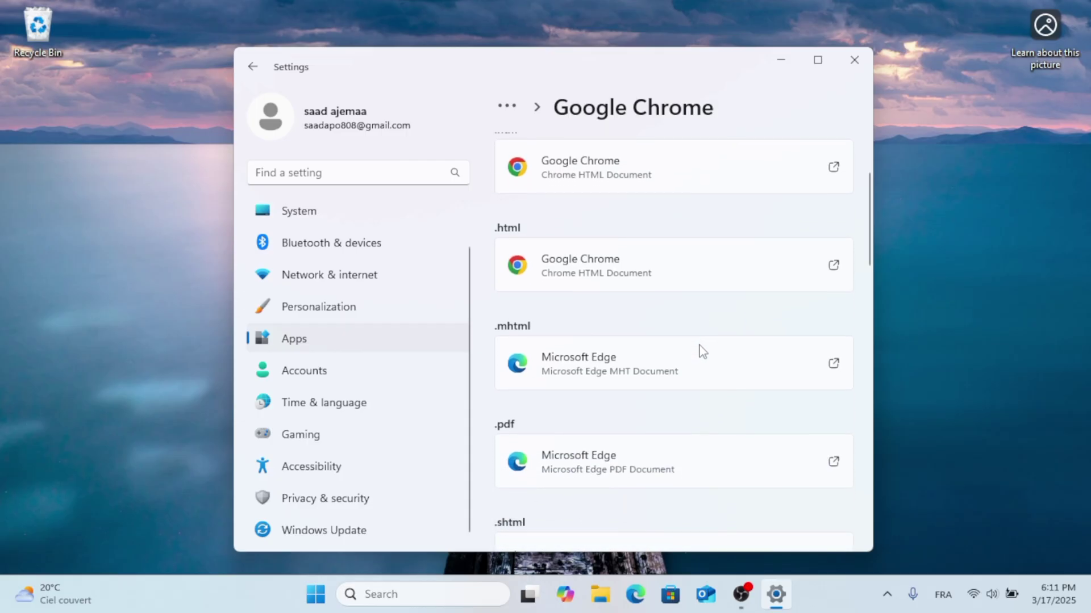
pyautogui.scroll(-4, 703, 351)
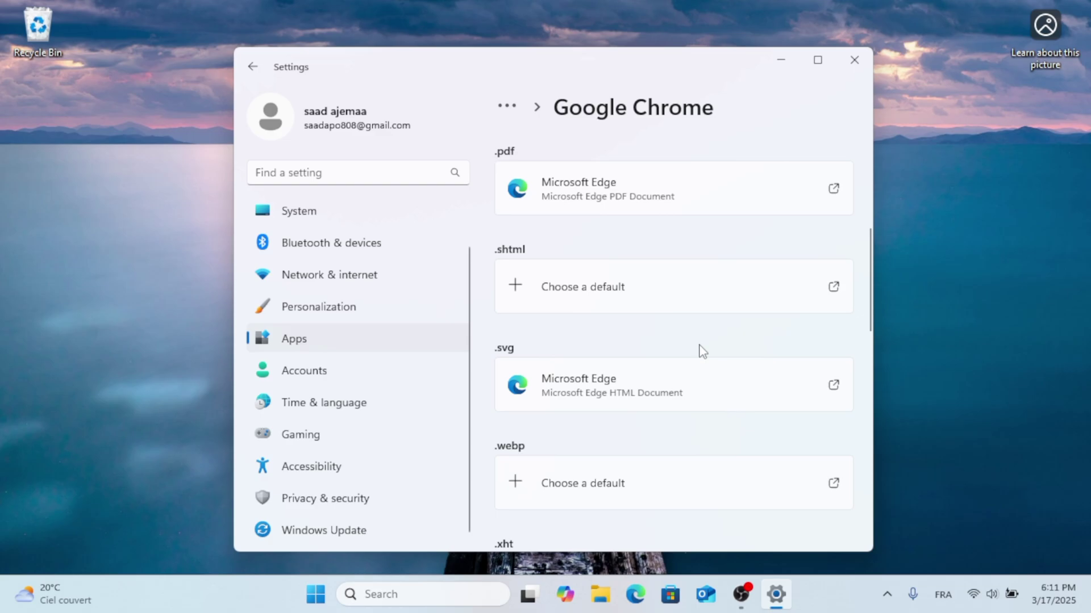
pyautogui.scroll(3, 703, 351)
pyautogui.scroll(4, 703, 351)
pyautogui.scroll(-1, 703, 351)
pyautogui.scroll(-3, 703, 351)
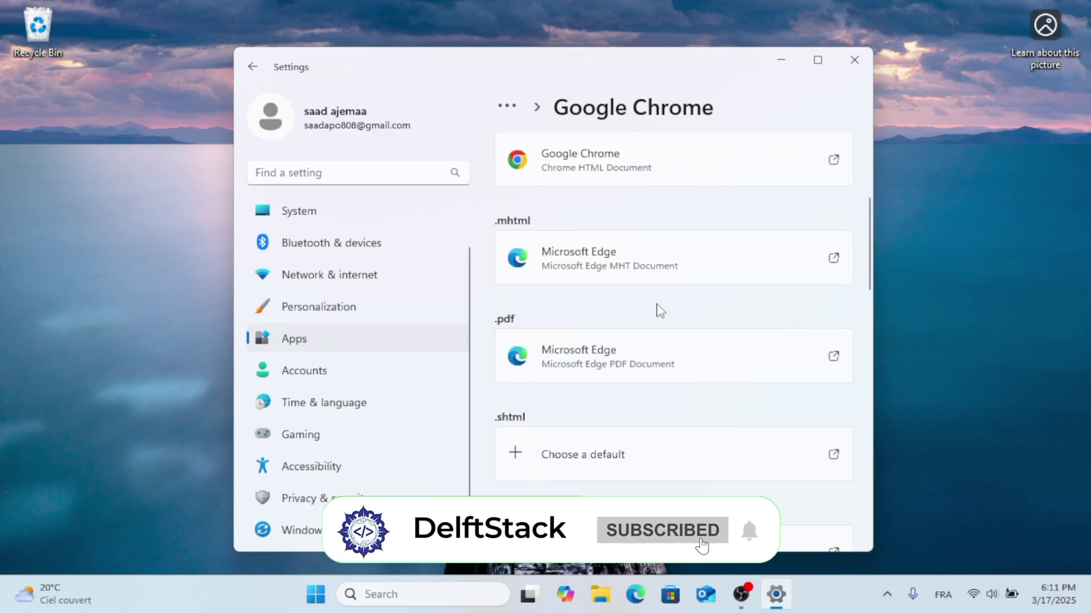
# - Open and cancel the .mhtml default-app chooser without changes, then close Settings
pyautogui.click(676, 274)
pyautogui.click(772, 276)
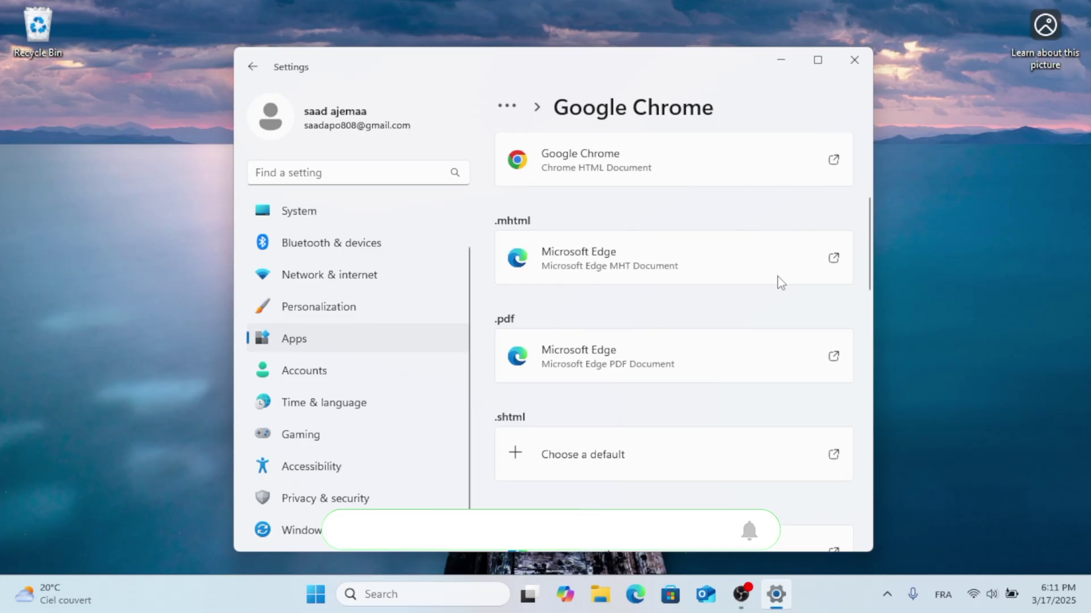
pyautogui.scroll(2, 779, 280)
pyautogui.scroll(2, 781, 282)
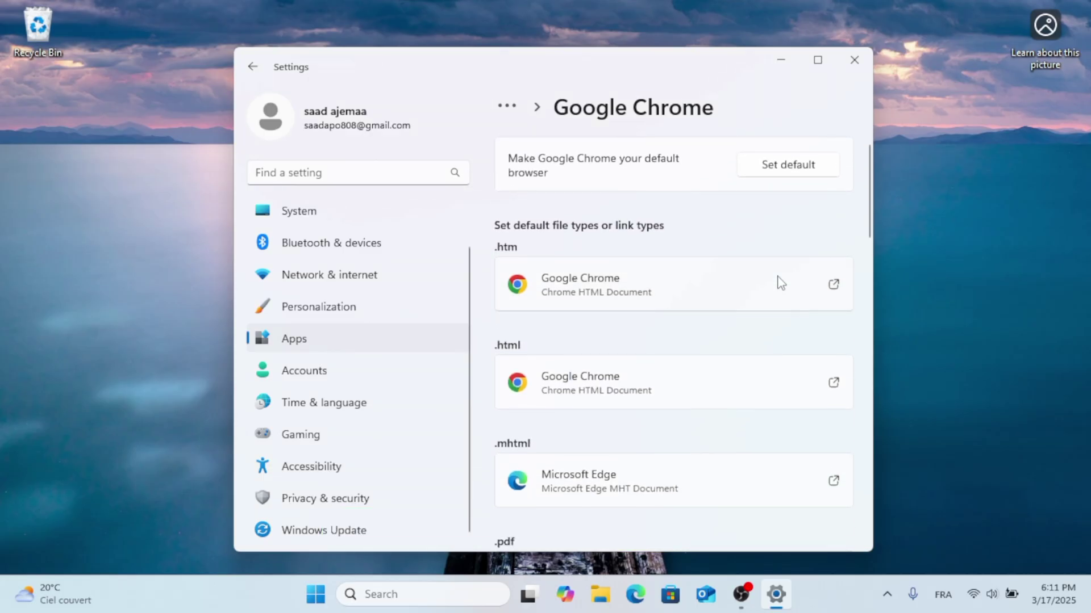
pyautogui.click(854, 64)
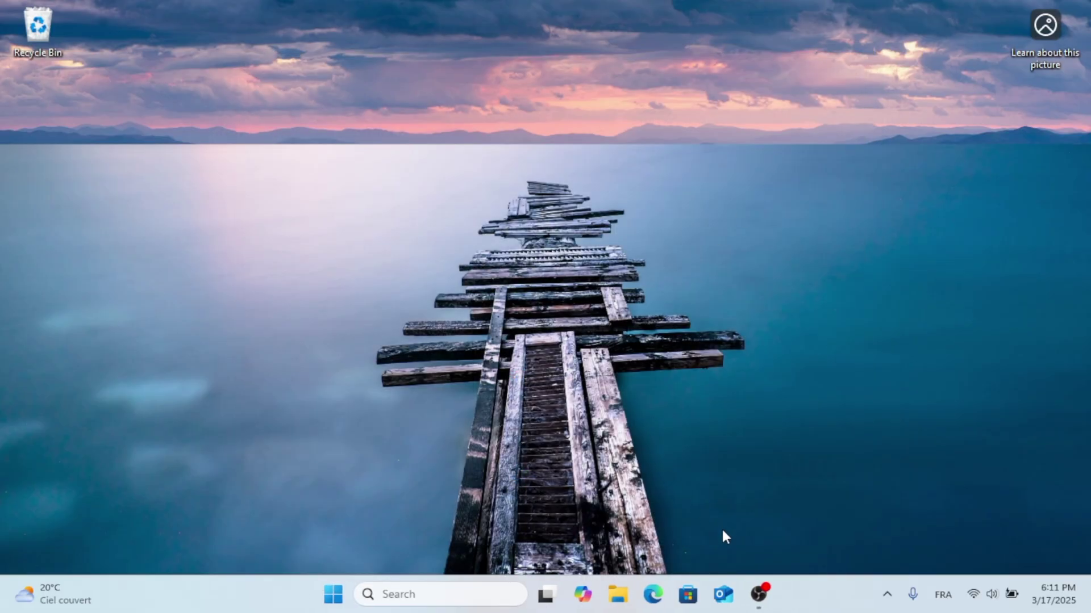
# - Launch Google Chrome from Windows search and search Google for 'wise uninstaller'
pyautogui.click(480, 597)
pyautogui.write('goo')
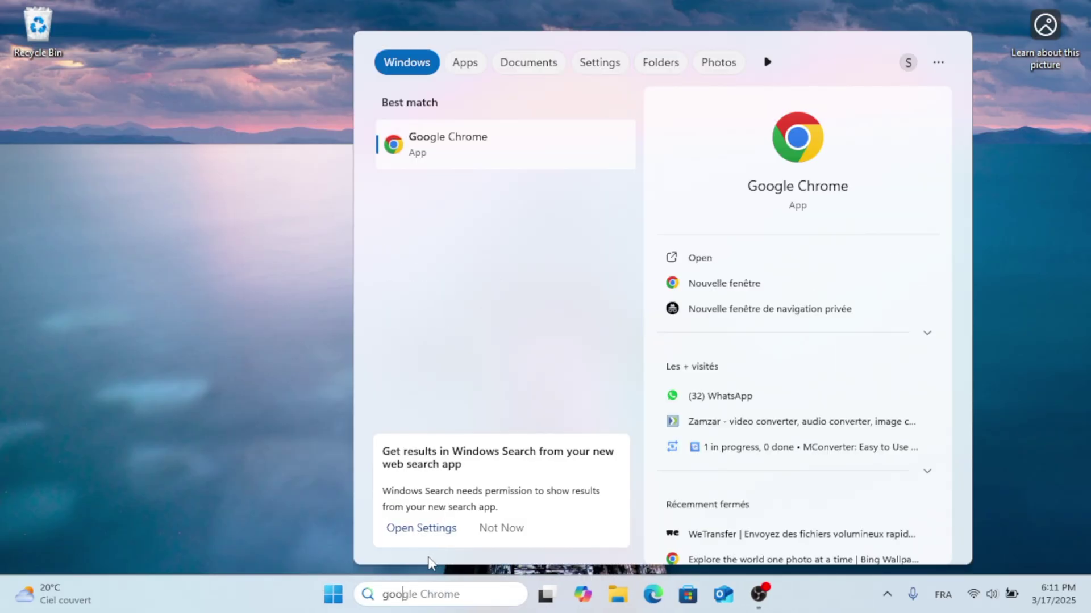
pyautogui.click(720, 262)
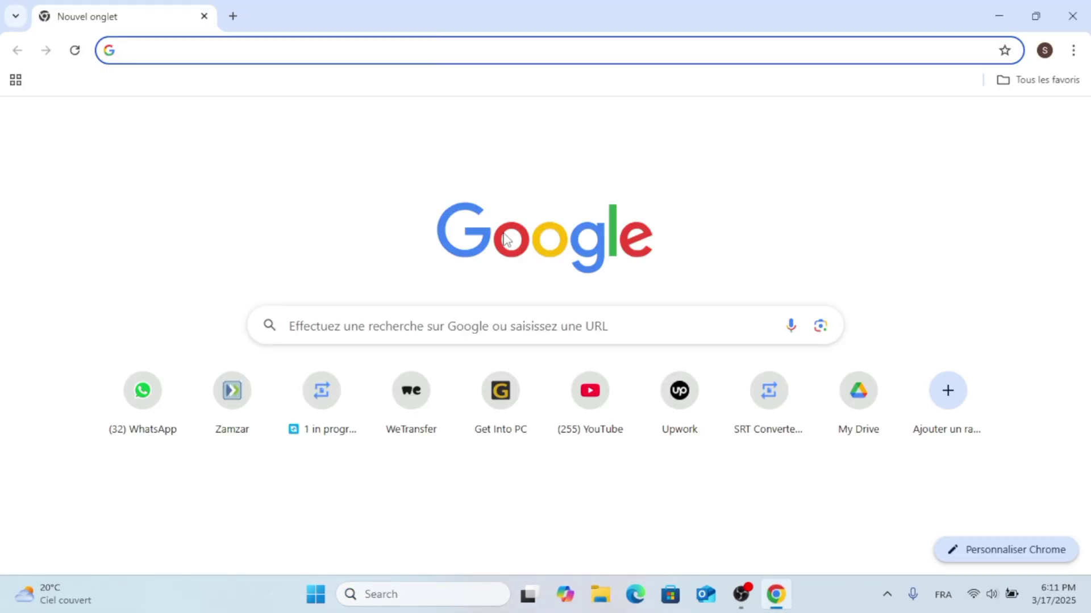
pyautogui.click(286, 47)
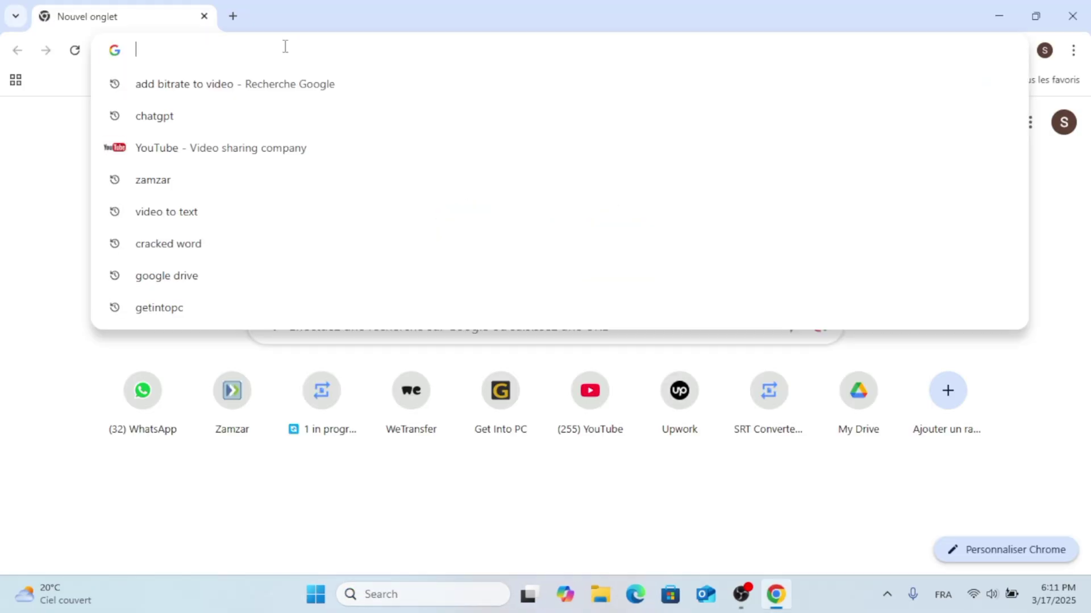
pyautogui.write('wise ')
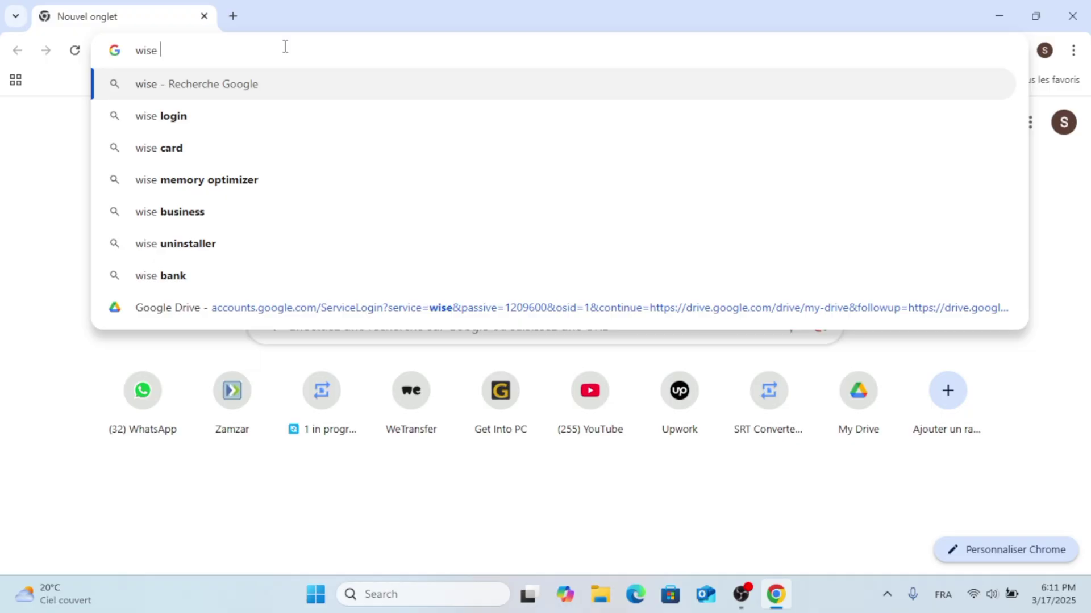
pyautogui.write('un')
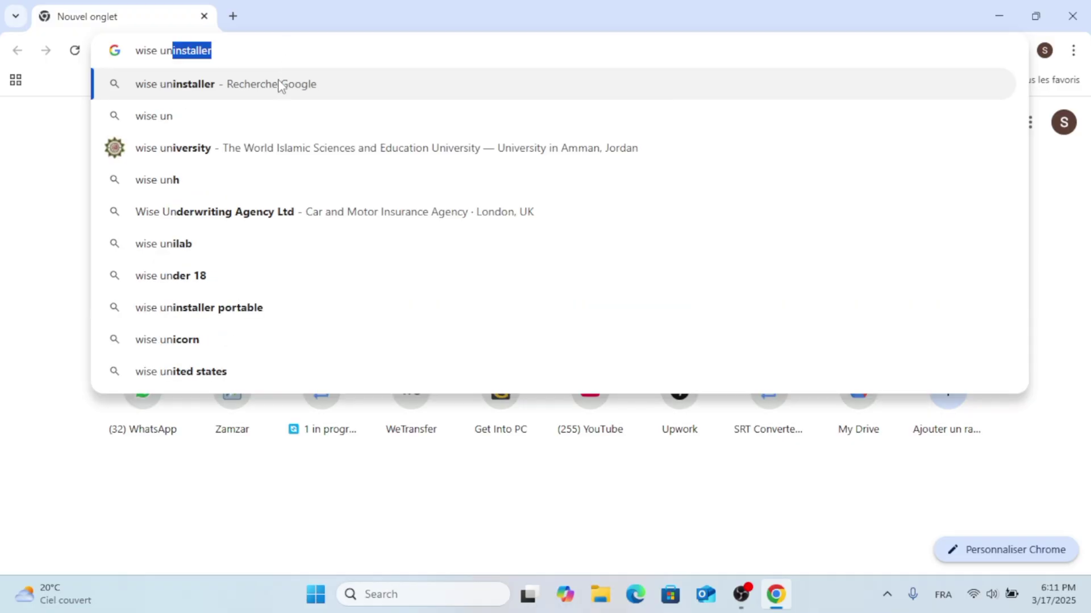
pyautogui.click(279, 85)
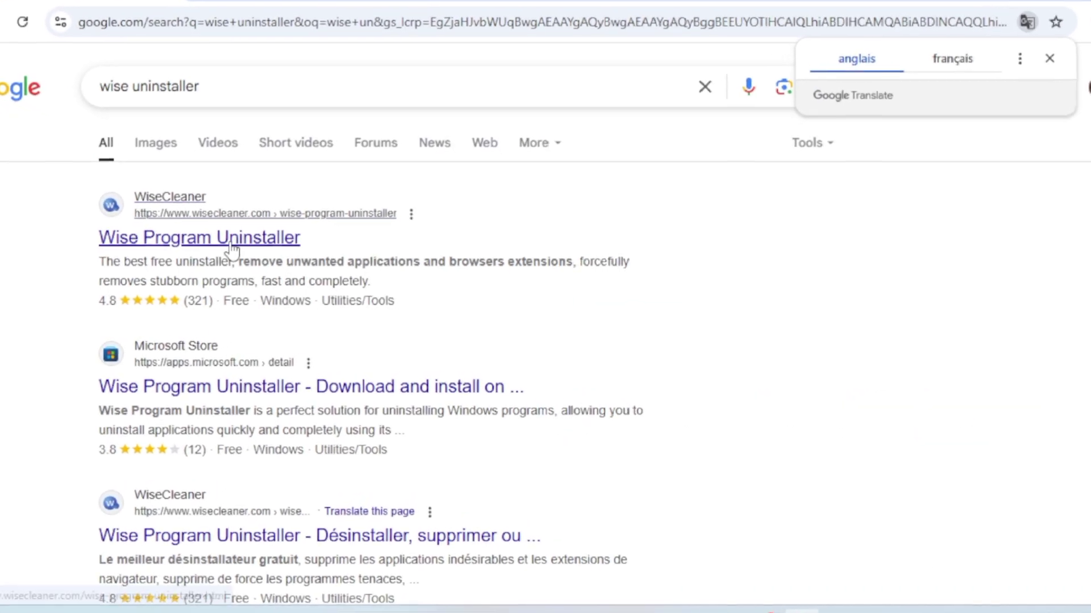
# - Download and install Wise Program Uninstaller from WiseCleaner, then search Windows for 'create a restore point'
pyautogui.click(232, 250)
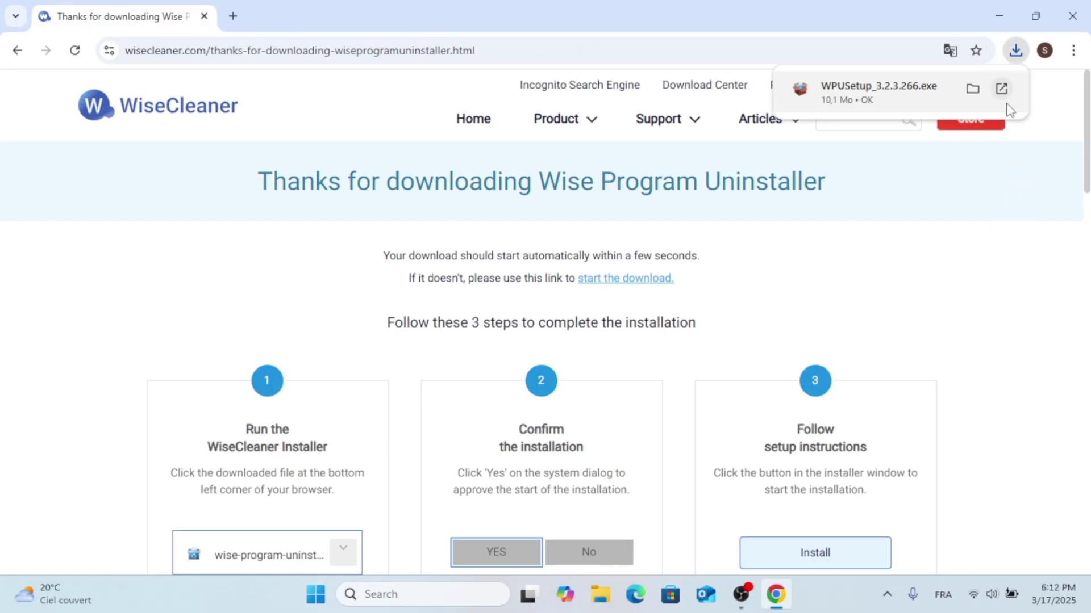
pyautogui.click(925, 99)
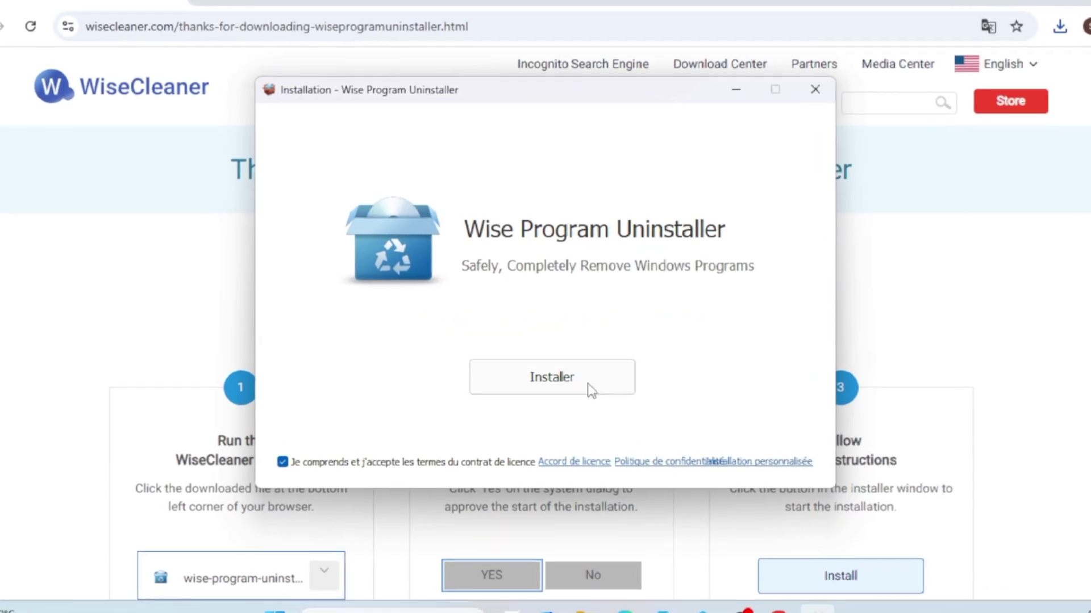
pyautogui.click(588, 385)
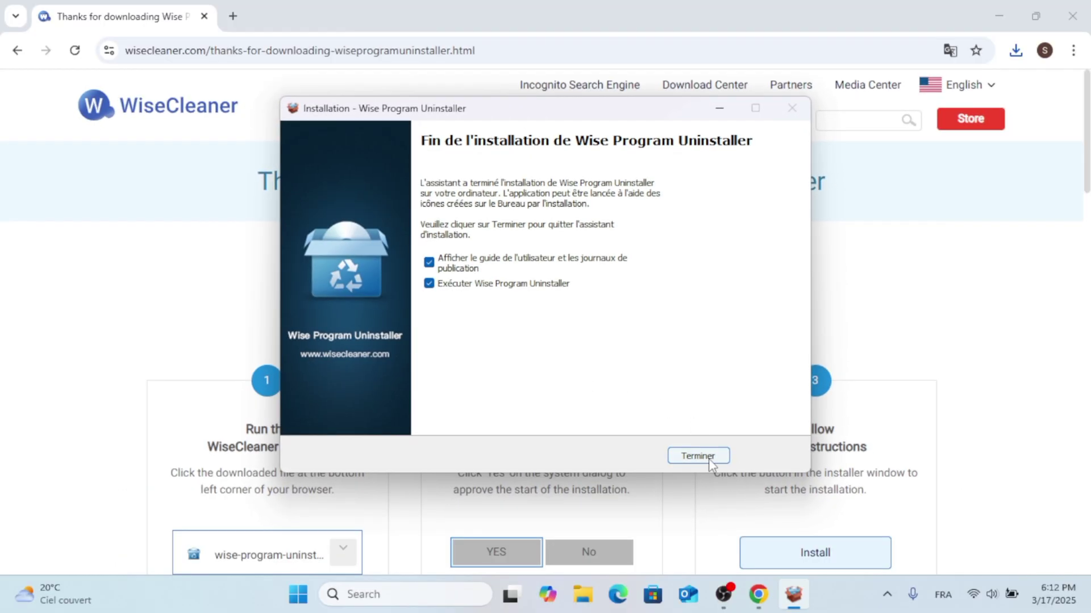
pyautogui.click(709, 464)
pyautogui.click(418, 596)
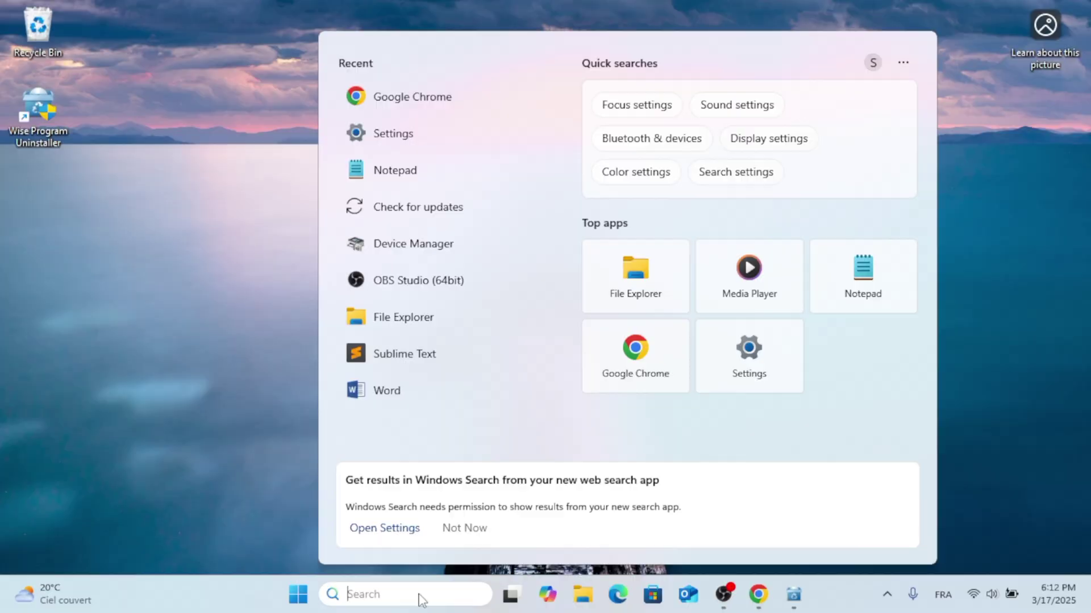
pyautogui.write('create')
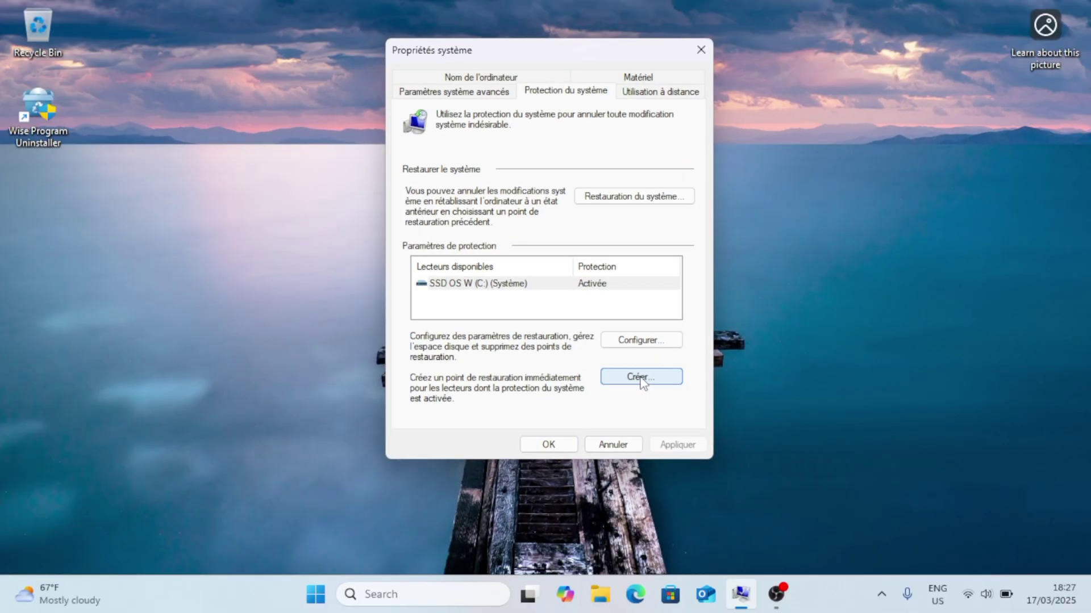
# - Create a restore point named 'edge' and dismiss the success message
pyautogui.click(652, 385)
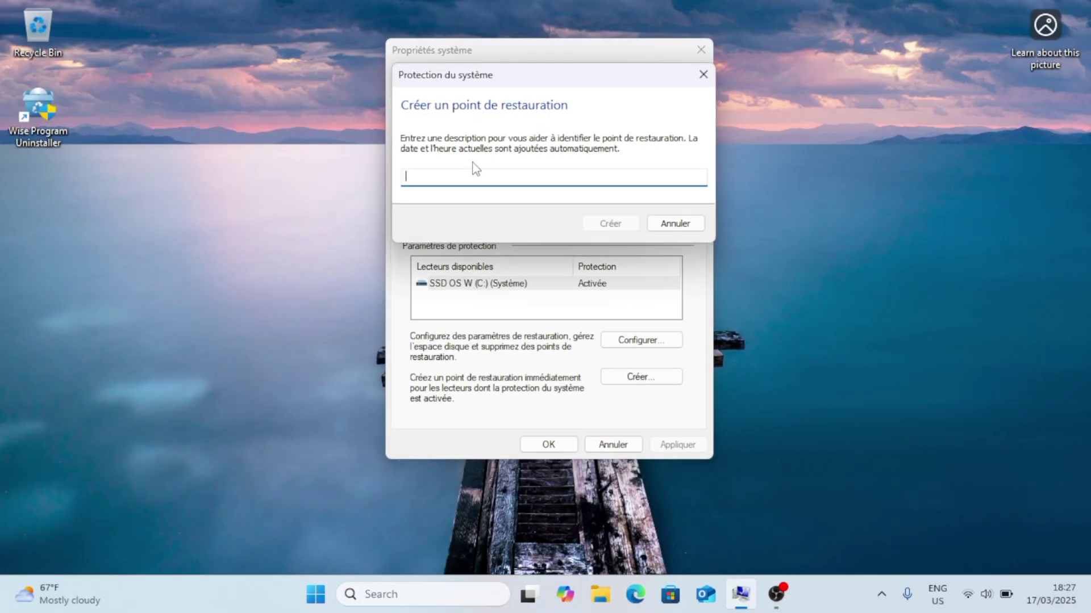
pyautogui.write('edge')
pyautogui.click(613, 225)
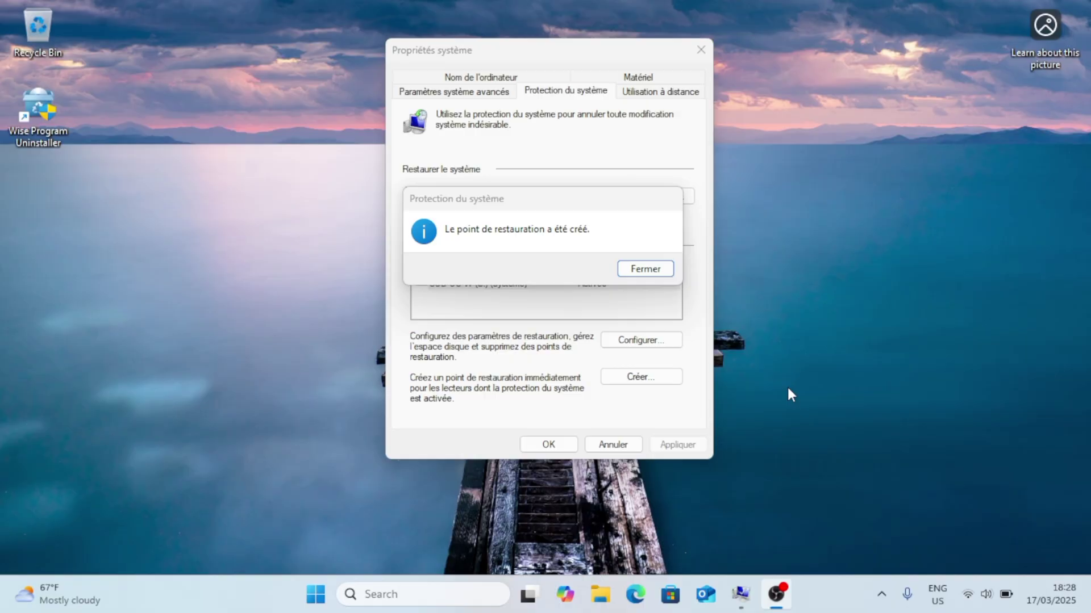
pyautogui.press('Return')
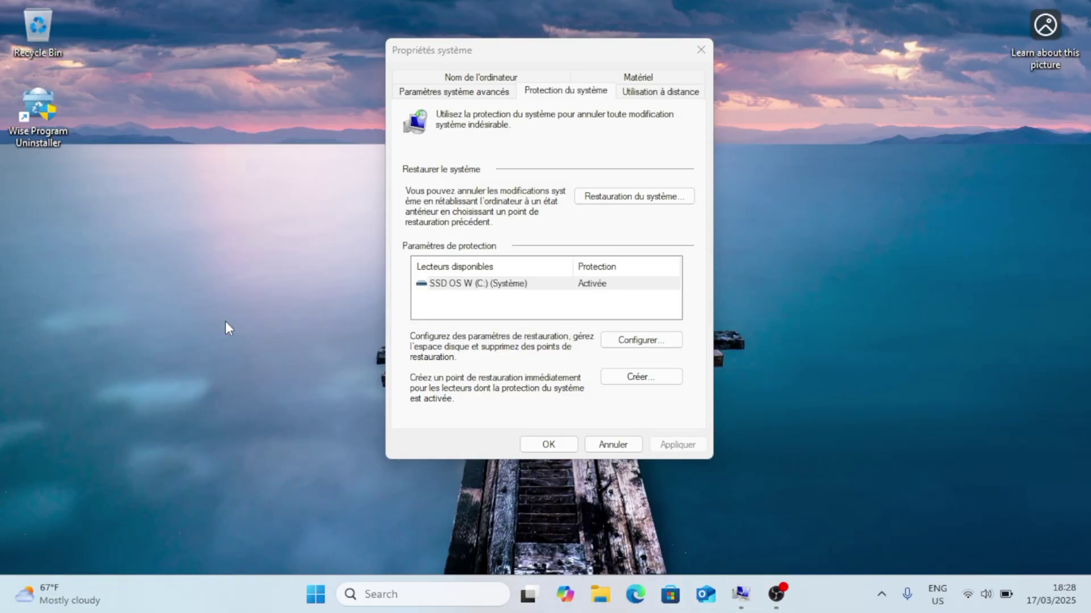
# - Launch Wise Program Uninstaller, select Microsoft Edge under Desktop Apps and choose Force Uninstall
pyautogui.doubleClick(53, 131)
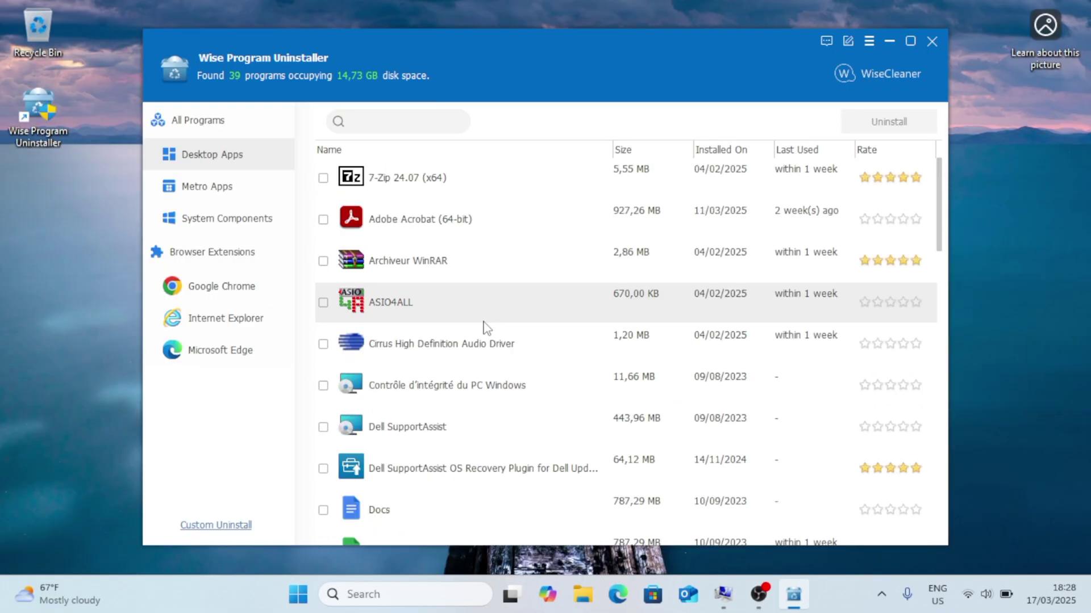
pyautogui.scroll(-4, 486, 326)
pyautogui.scroll(5, 484, 324)
pyautogui.scroll(3, 455, 386)
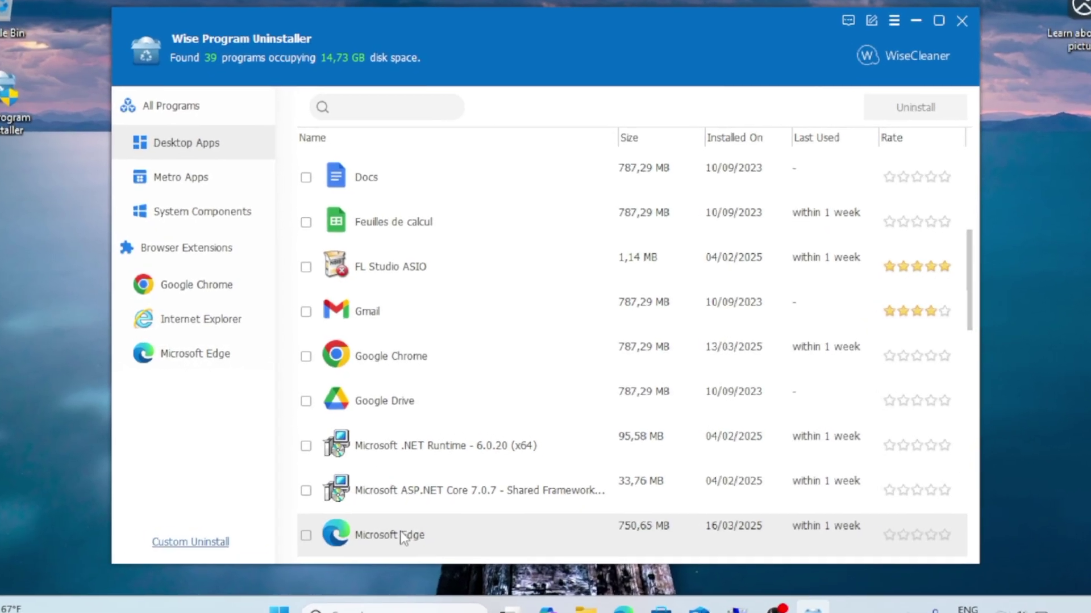
pyautogui.scroll(-3, 409, 511)
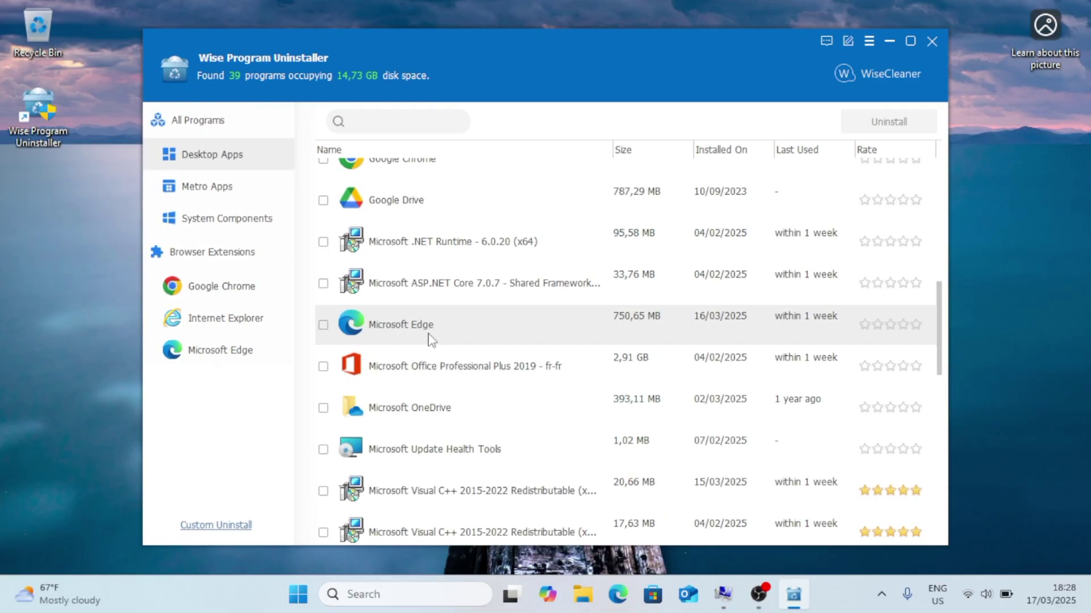
pyautogui.click(430, 339)
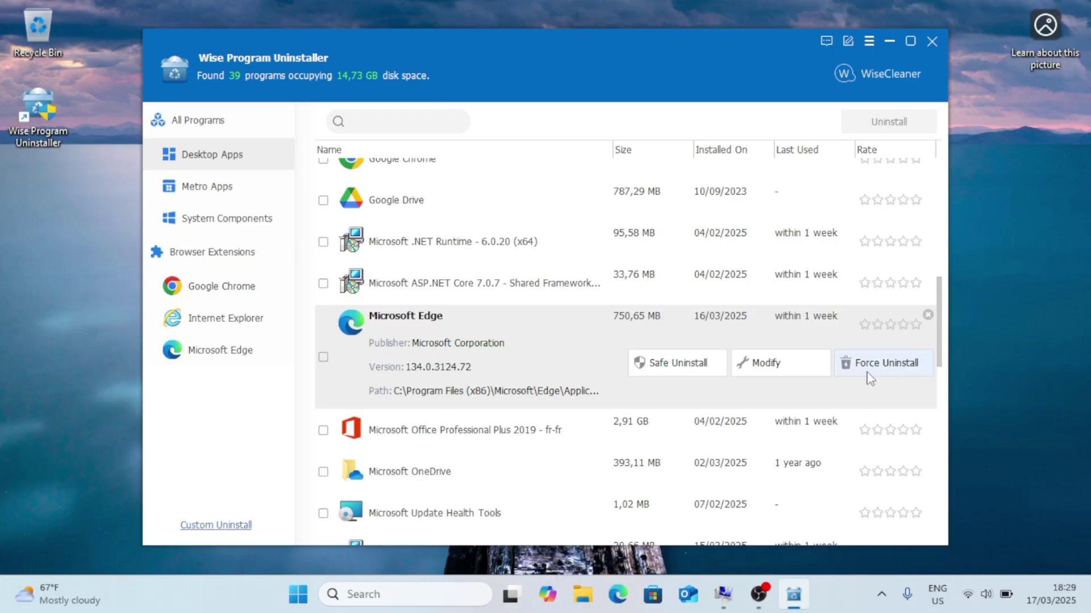
pyautogui.click(899, 372)
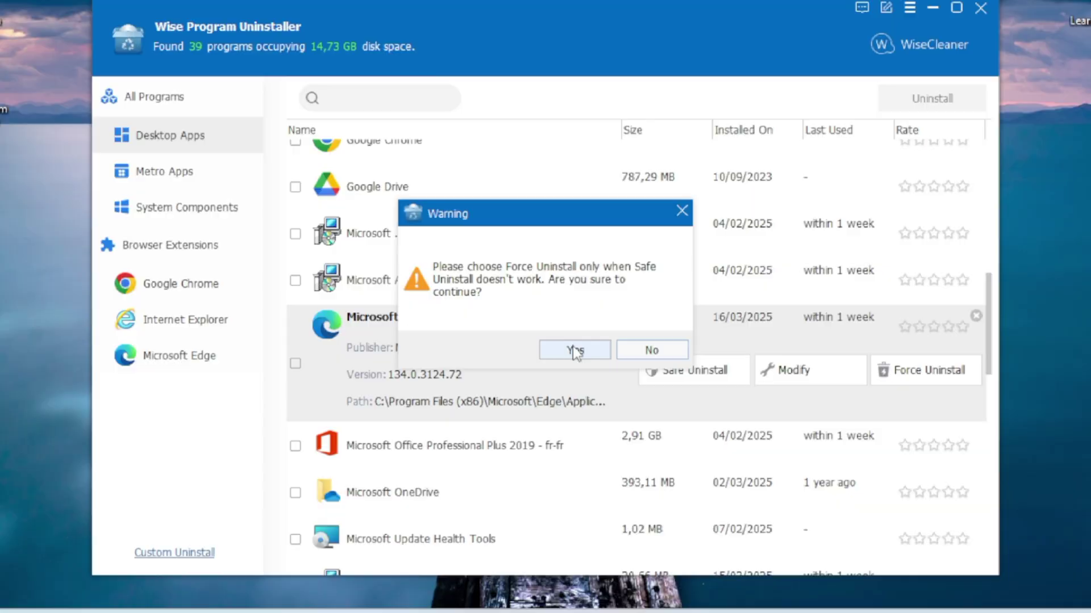
# - Confirm Edge's forced removal, delete all leftover files and registry entries, and acknowledge the failed-items report
pyautogui.click(573, 348)
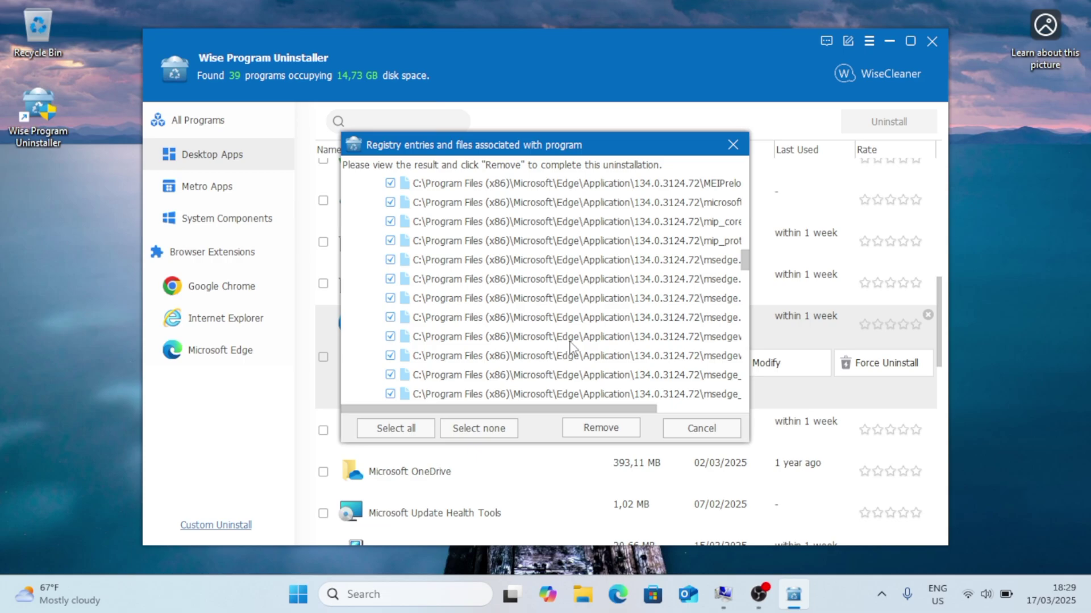
pyautogui.scroll(5, 570, 344)
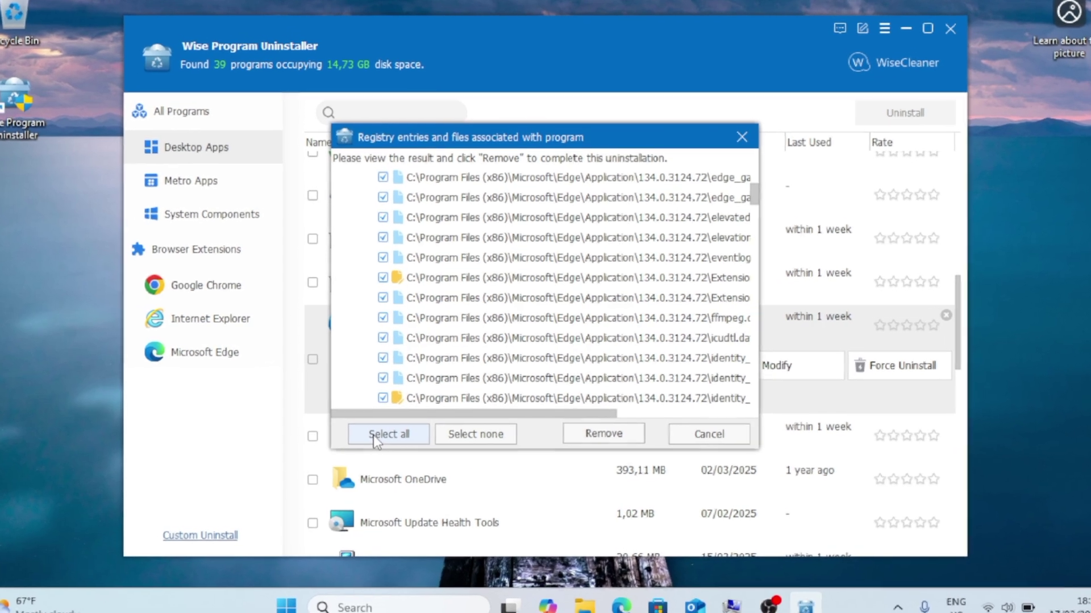
pyautogui.scroll(5, 526, 308)
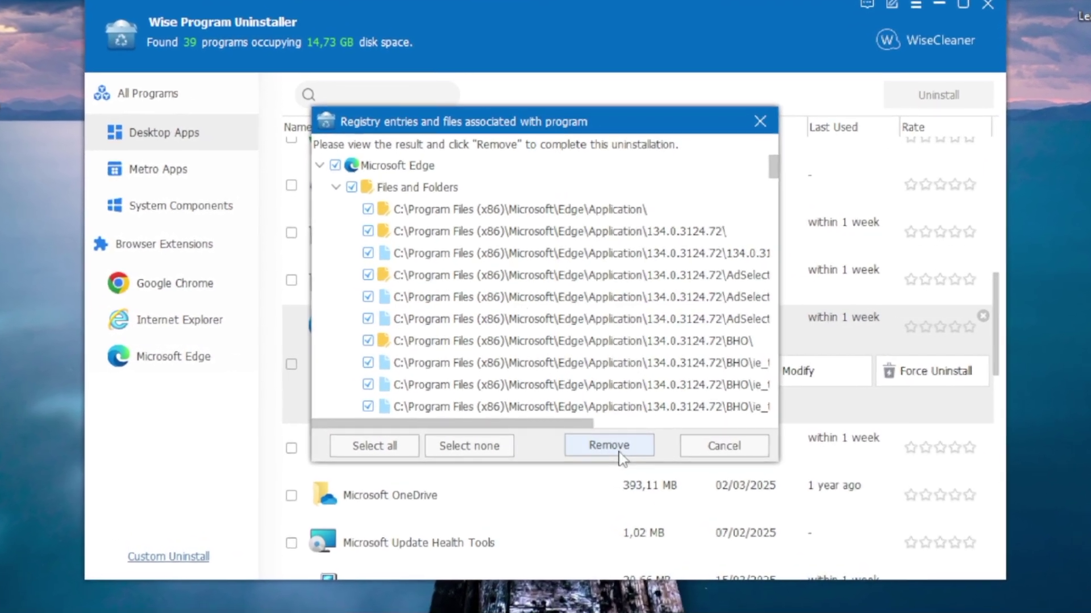
pyautogui.click(608, 446)
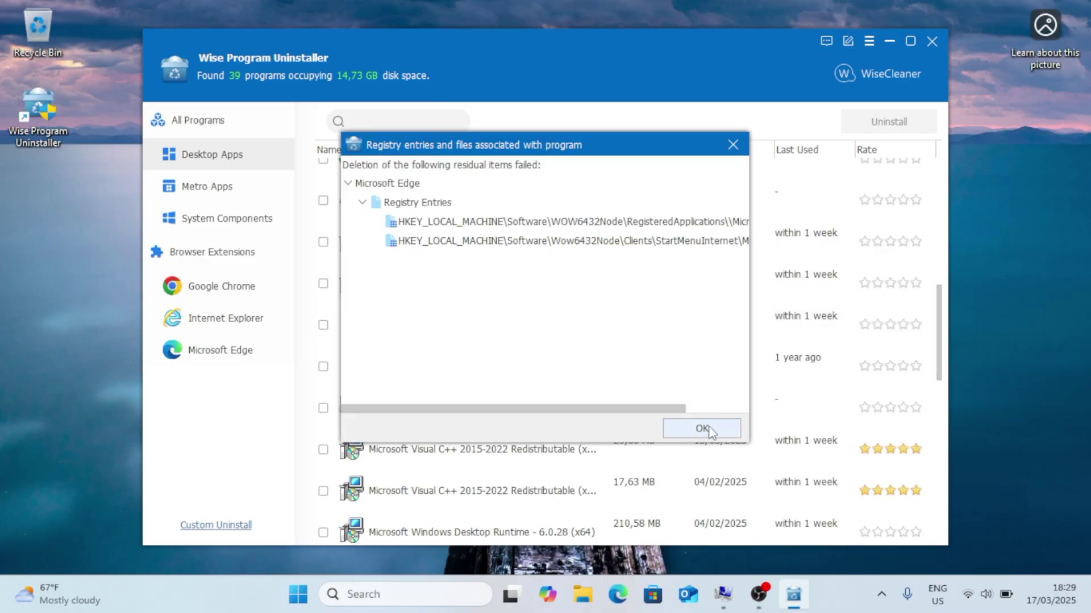
pyautogui.click(704, 430)
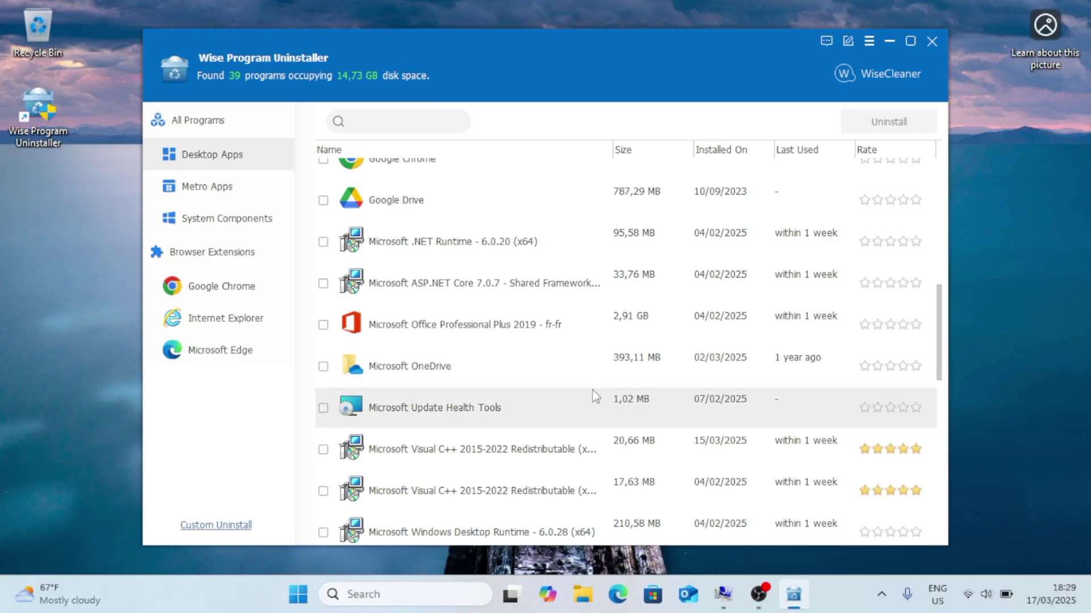
# - Remove the Microsoft Edge browser extensions, including Google Docs Offline
pyautogui.click(236, 349)
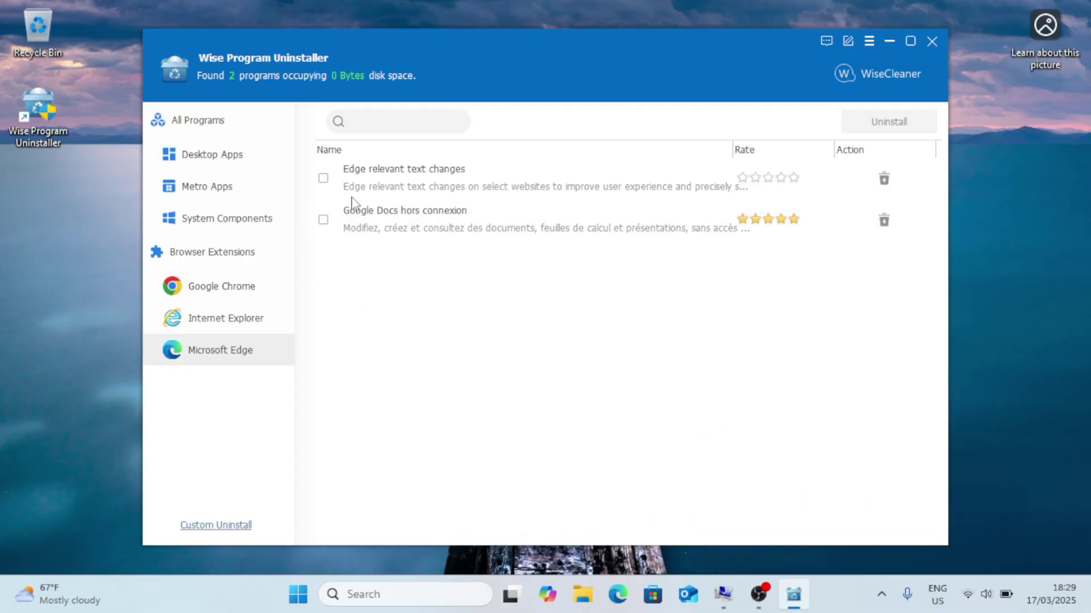
pyautogui.click(323, 178)
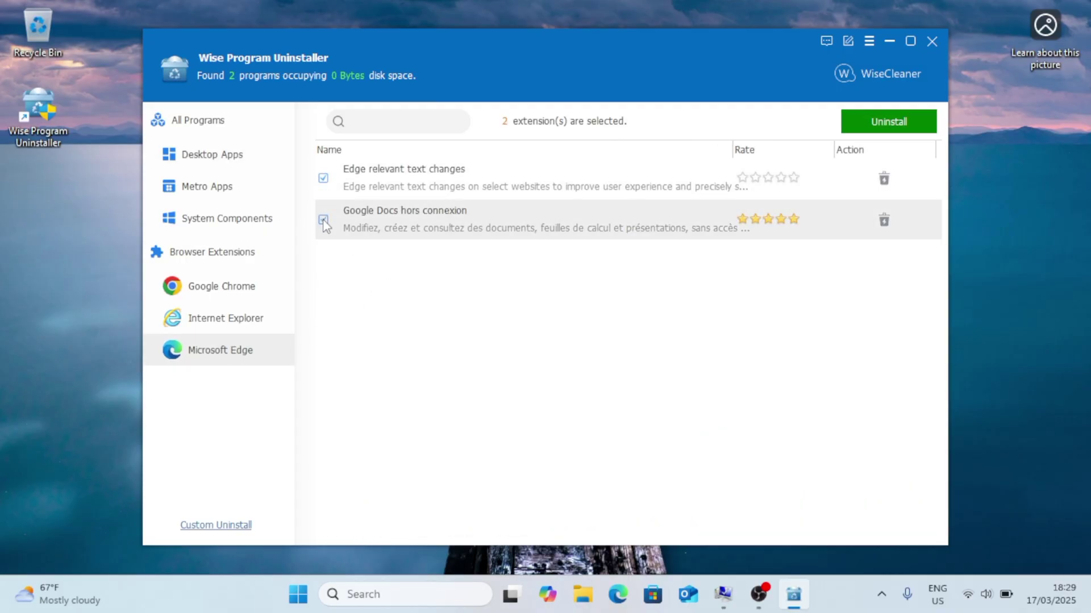
pyautogui.click(887, 130)
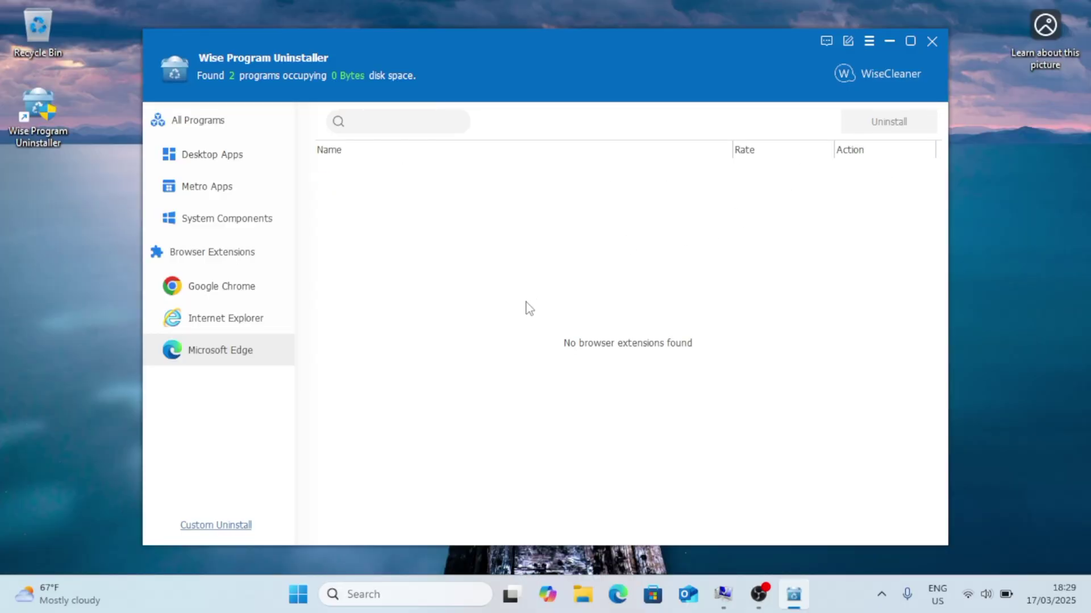
# - Remove both IEToEdge BHO add-ons from Internet Explorer's extensions
pyautogui.click(233, 333)
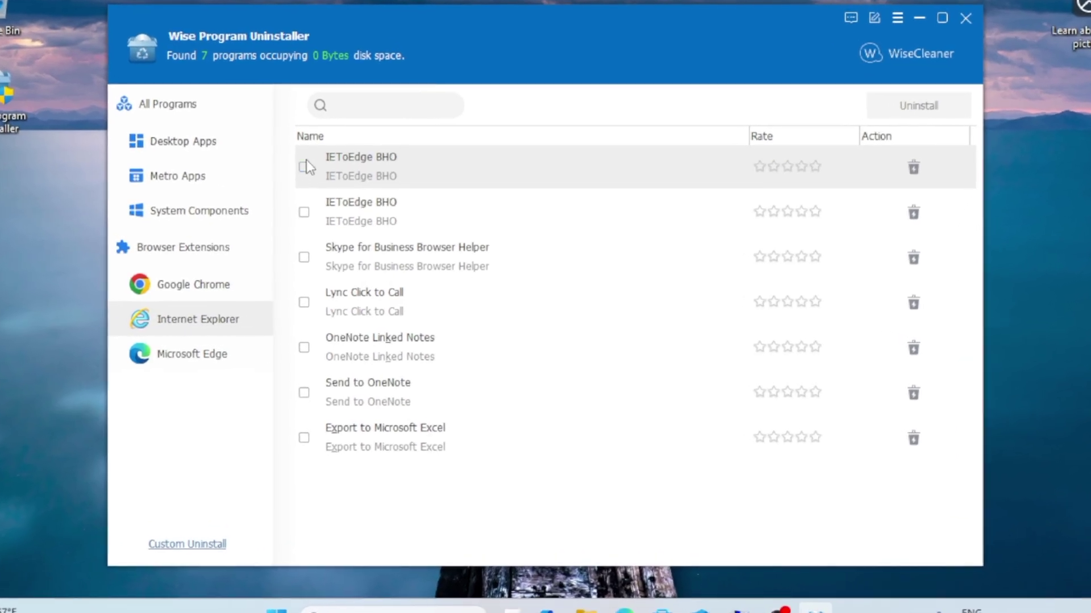
pyautogui.click(297, 164)
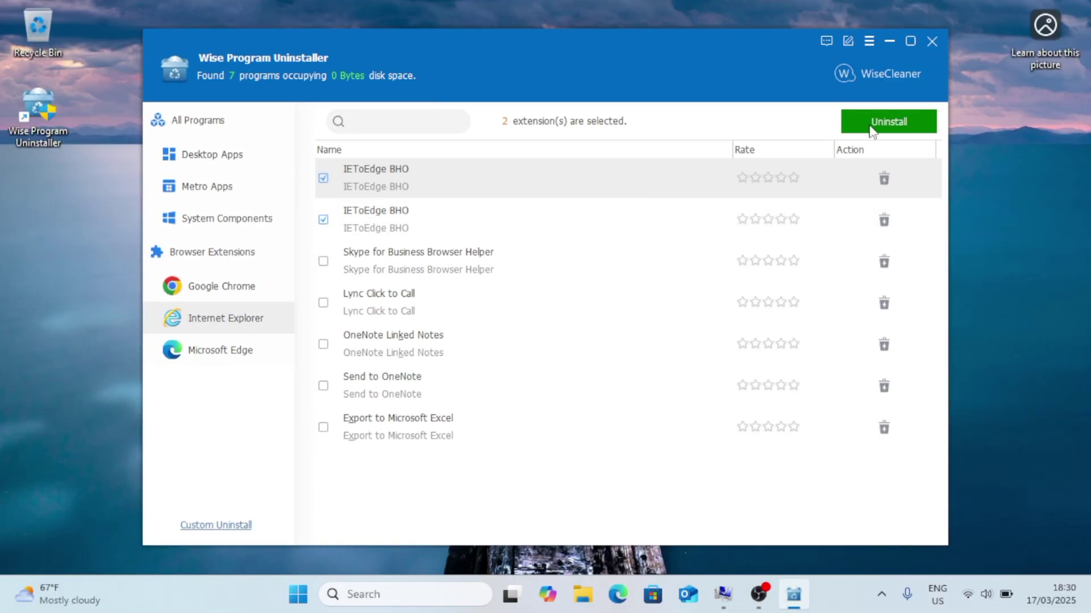
pyautogui.click(877, 124)
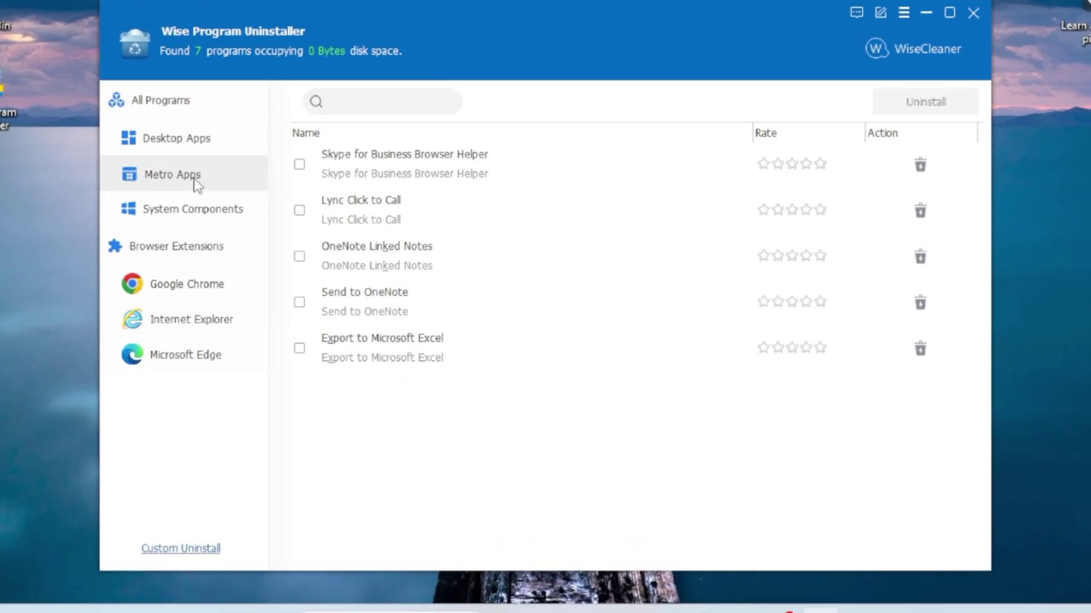
# - Show the installed Metro apps list and scroll through it
pyautogui.click(195, 179)
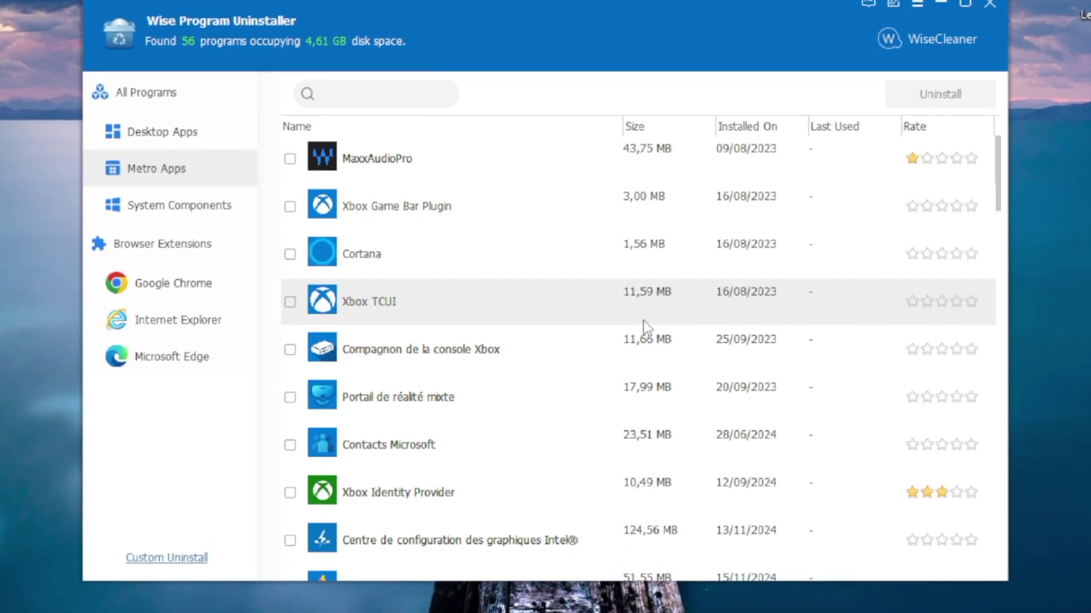
pyautogui.scroll(-10, 632, 321)
pyautogui.scroll(-5, 632, 325)
pyautogui.scroll(-2, 632, 324)
pyautogui.scroll(-5, 632, 325)
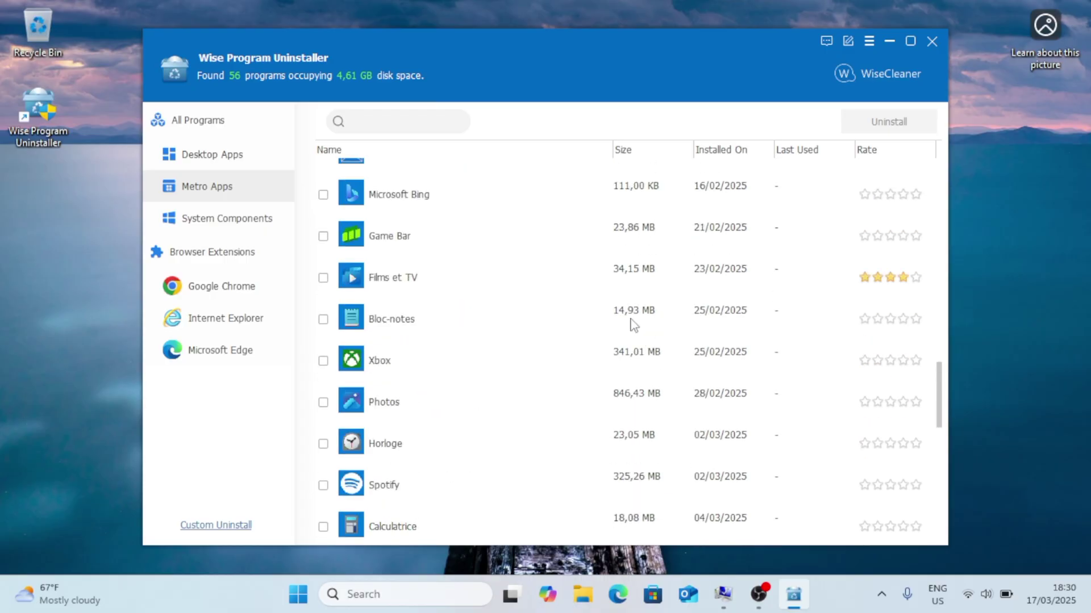
pyautogui.scroll(5, 628, 324)
pyautogui.scroll(2, 627, 320)
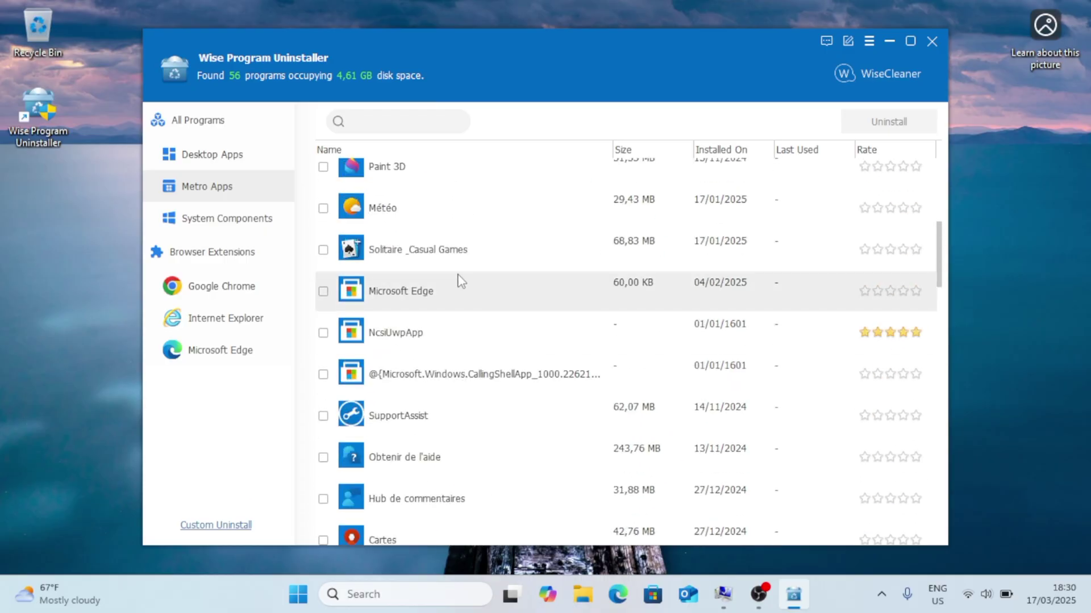
pyautogui.scroll(10, 391, 183)
# - Filter Metro apps by 'e' and safely uninstall the Microsoft Edge app
pyautogui.click(373, 128)
pyautogui.write('ed')
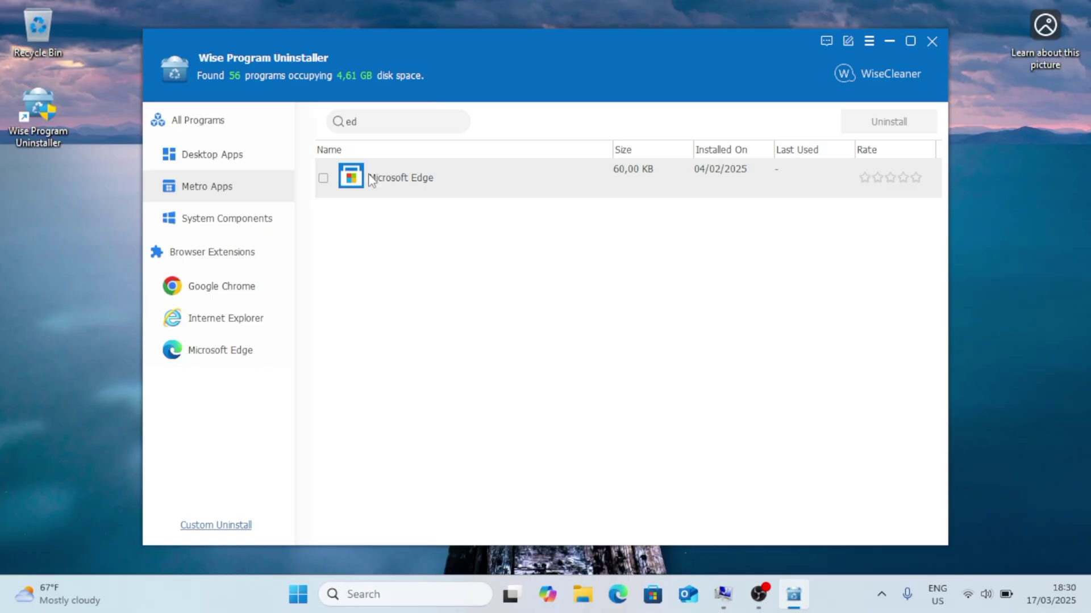
pyautogui.click(370, 180)
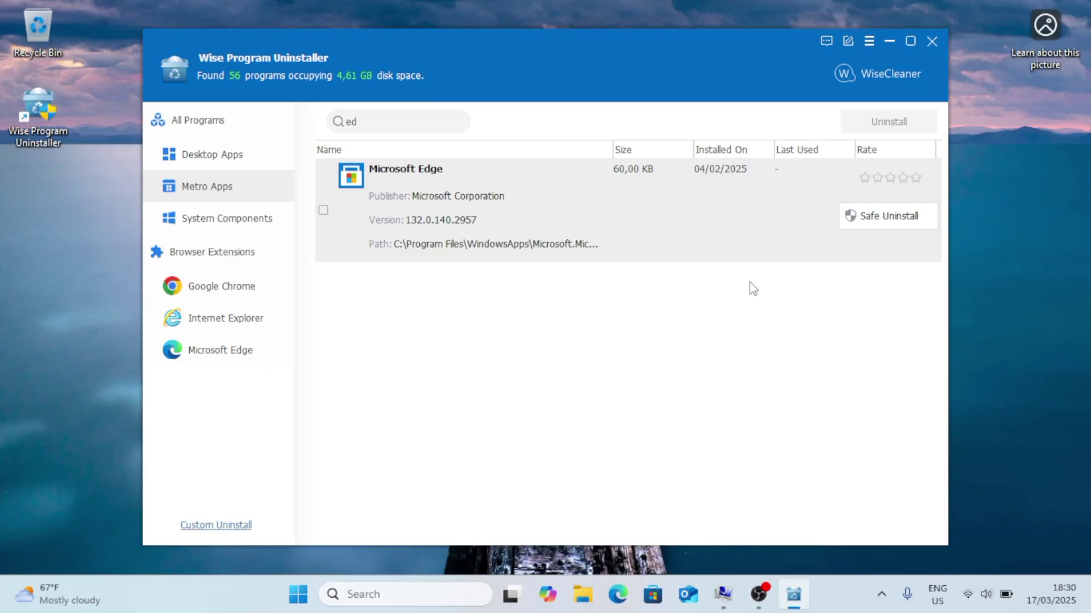
pyautogui.click(885, 227)
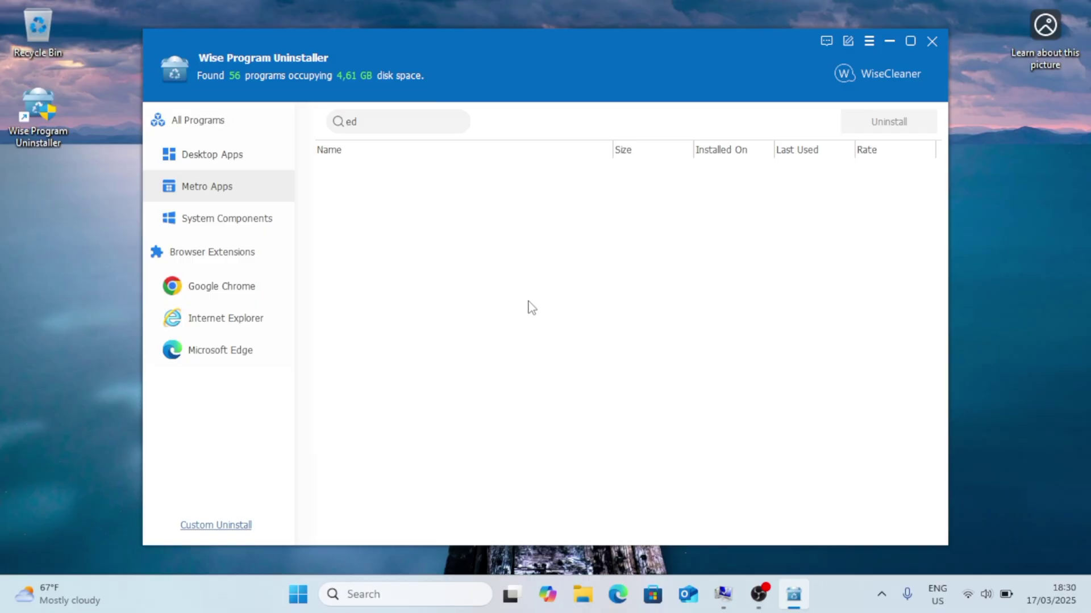